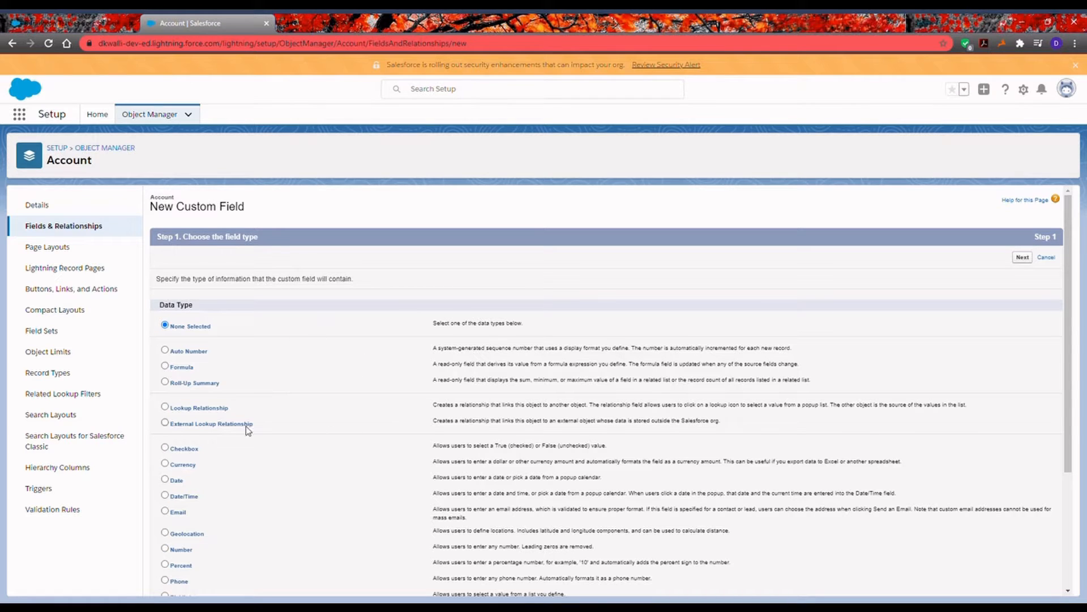
Choose Auto Number as the data type of the new Account custom field and proceed to its details.
scroll(215, 503, down, 1)
click(1022, 257)
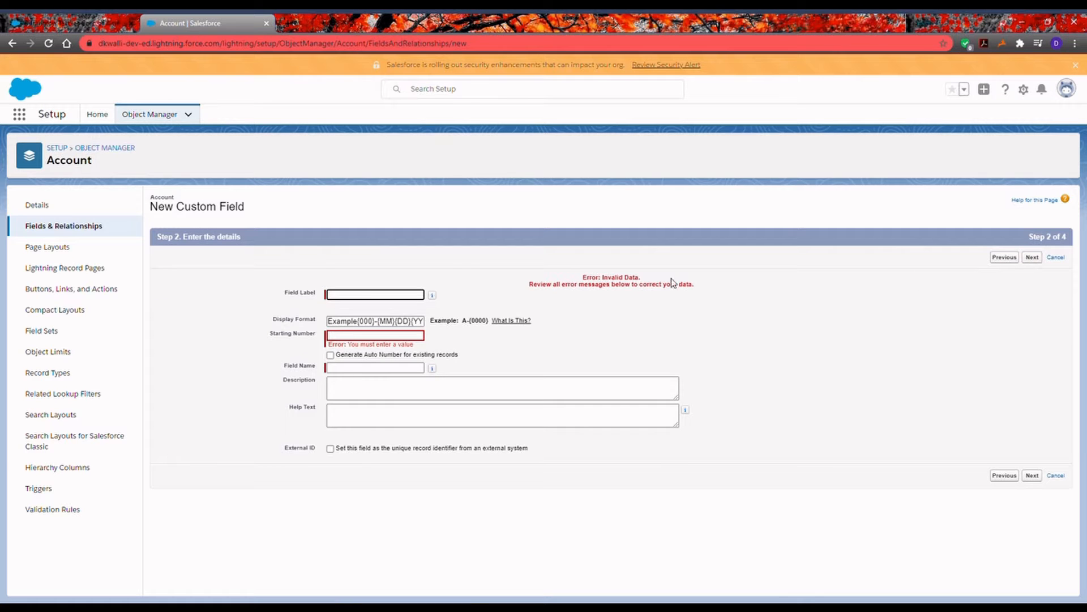
click(457, 258)
Examine the number and date placeholders in the Auto Number field's Display Format.
click(379, 324)
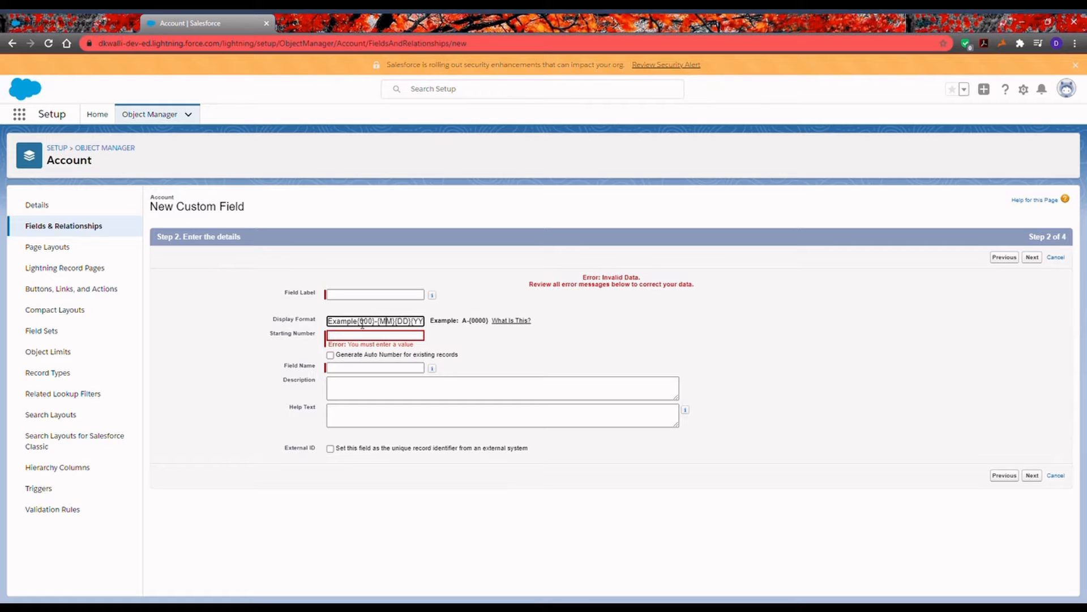
drag(358, 327, 375, 328)
click(456, 332)
drag(377, 322, 457, 327)
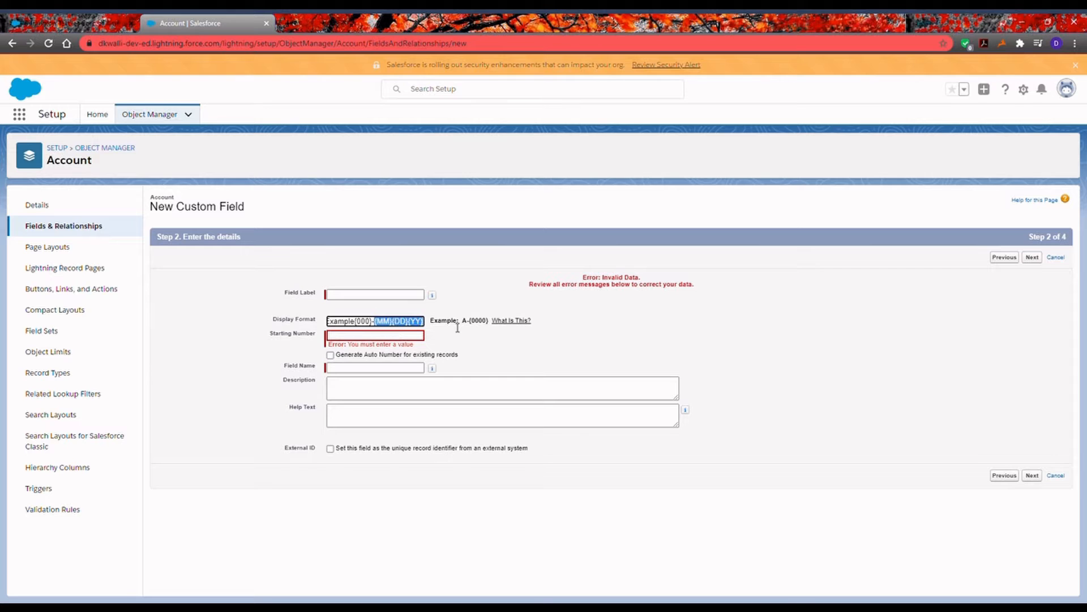
click(462, 341)
drag(397, 327, 426, 328)
click(403, 329)
click(359, 340)
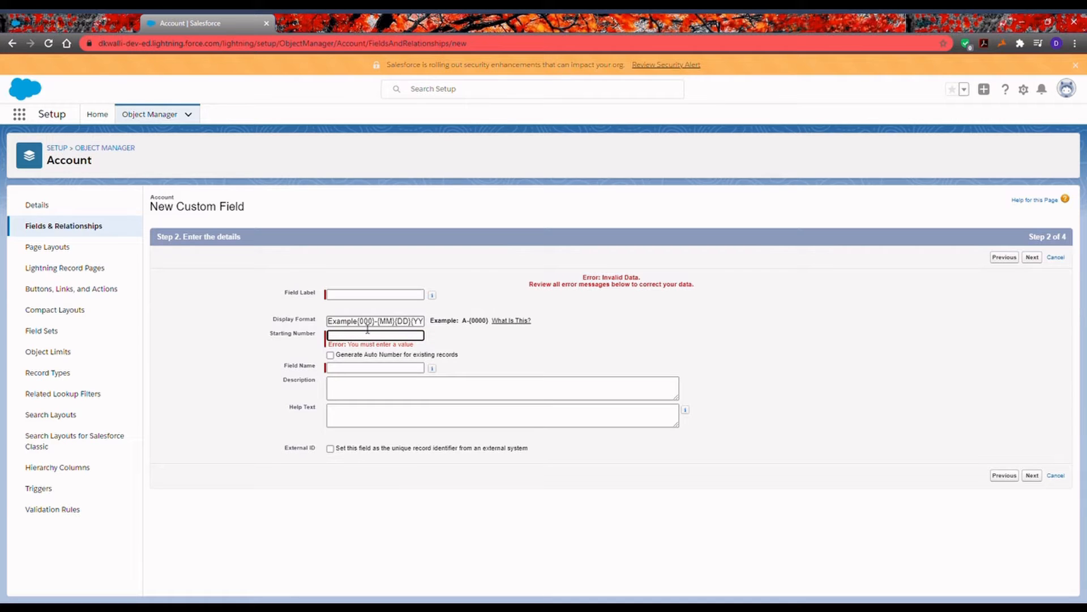
drag(358, 323, 376, 330)
click(440, 332)
drag(358, 323, 377, 326)
Set the Auto Number field's Starting Number to 123.
click(378, 339)
text(123)
click(463, 341)
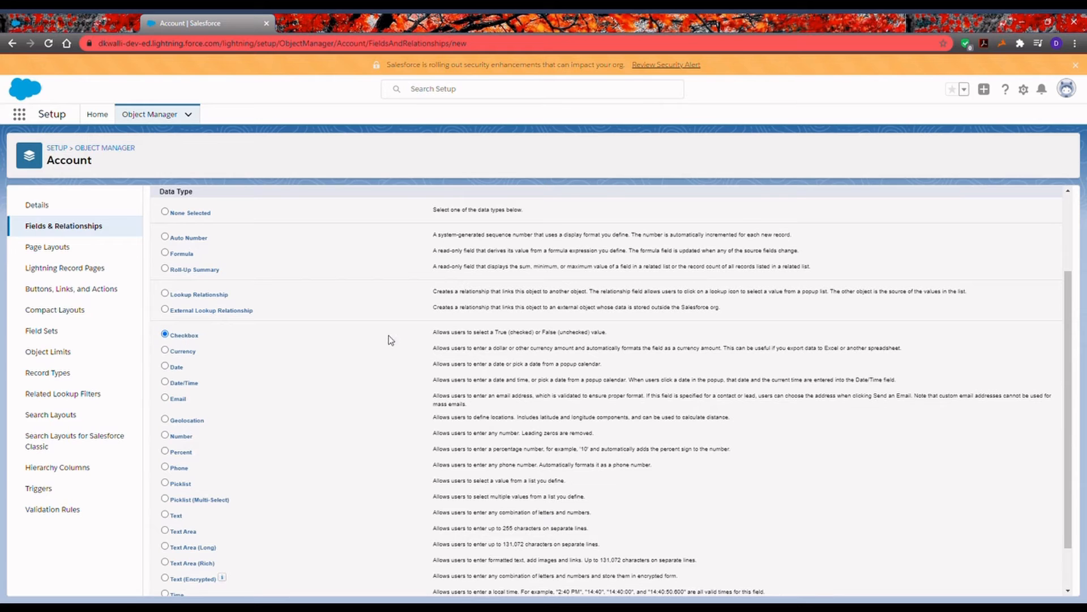
Open the details of a new Checkbox field and try the Checkbox test box on the Burlington Textiles account record.
scroll(952, 305, up, 2)
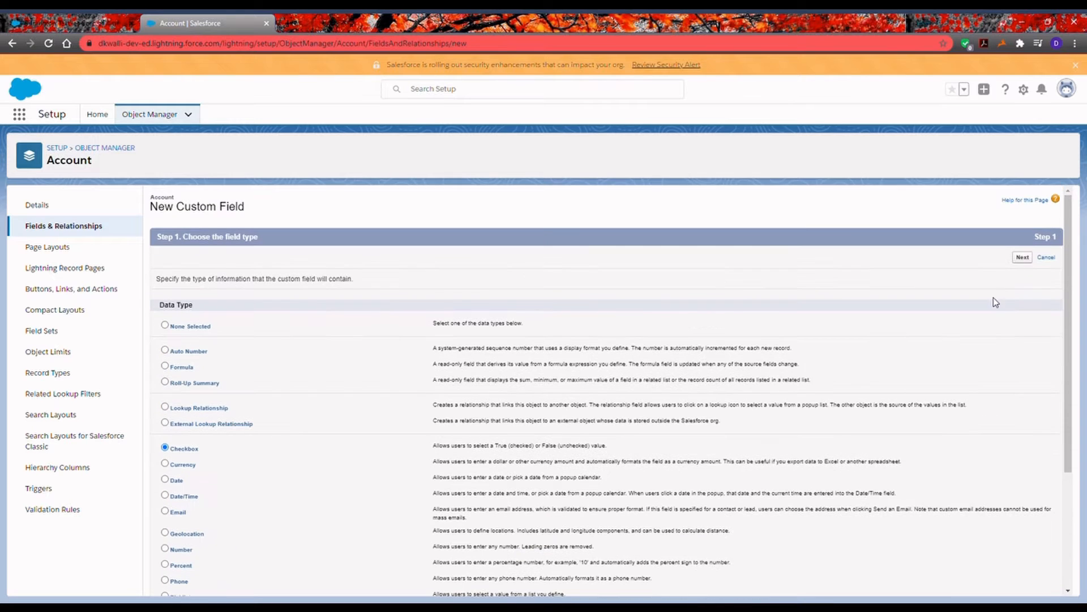
click(1023, 255)
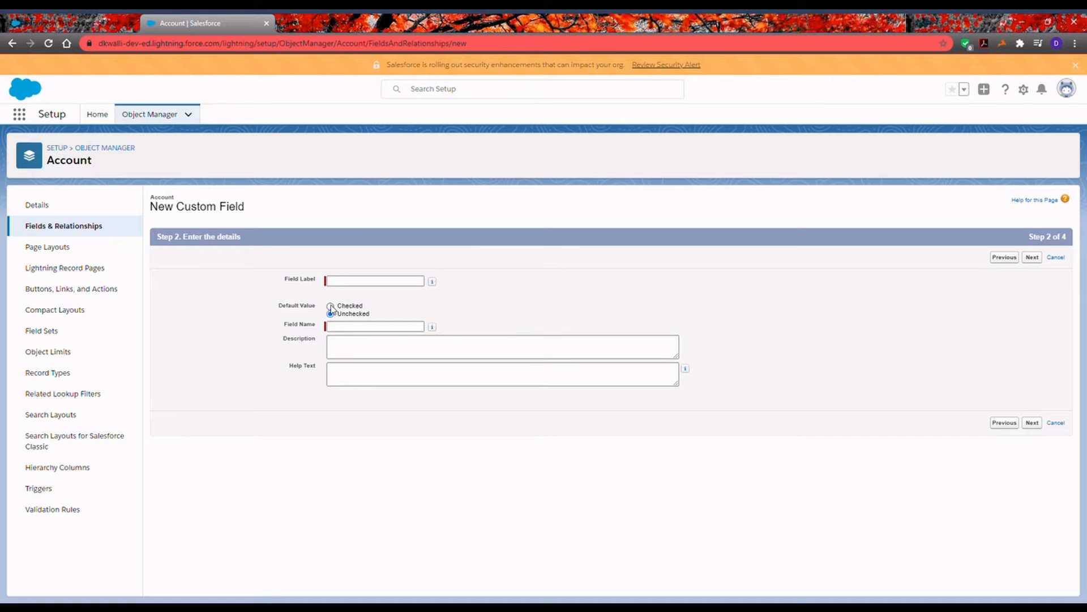
click(55, 22)
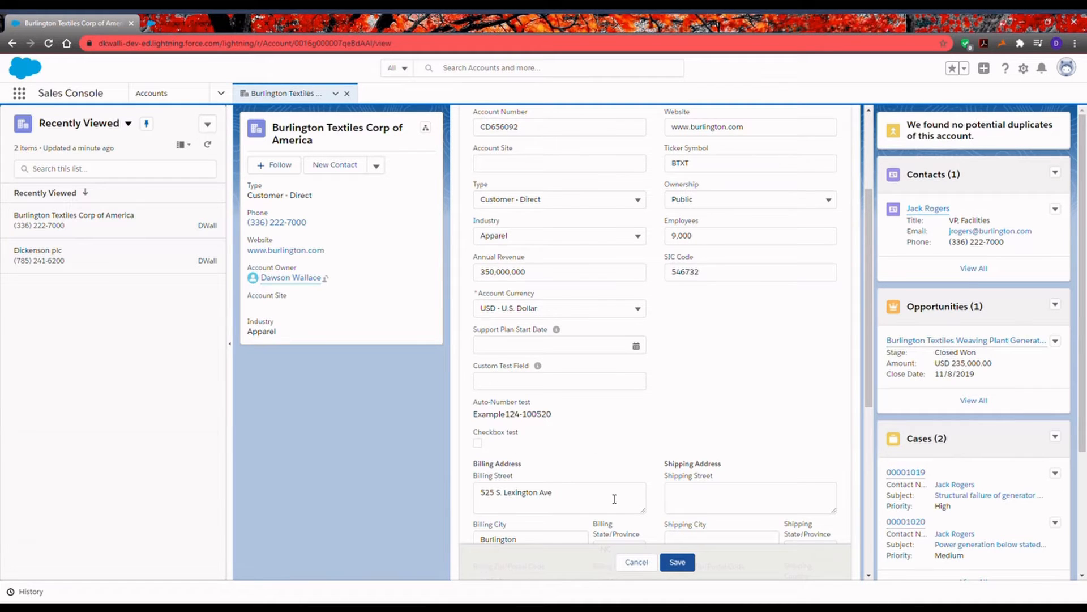
click(477, 443)
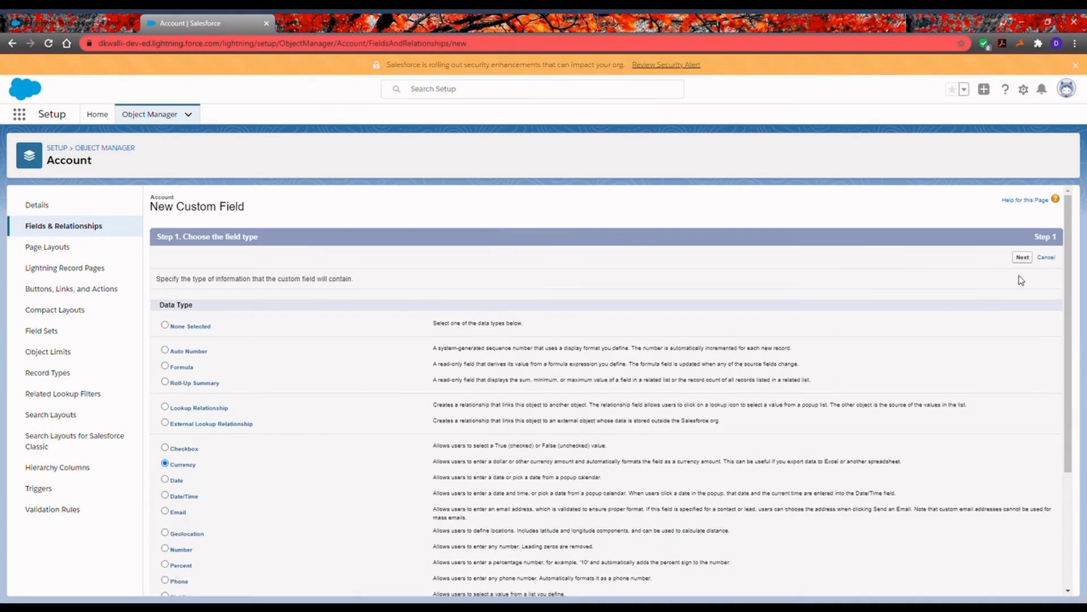
Open the details of a new Currency field and examine its Length and Decimal Places settings.
click(1027, 260)
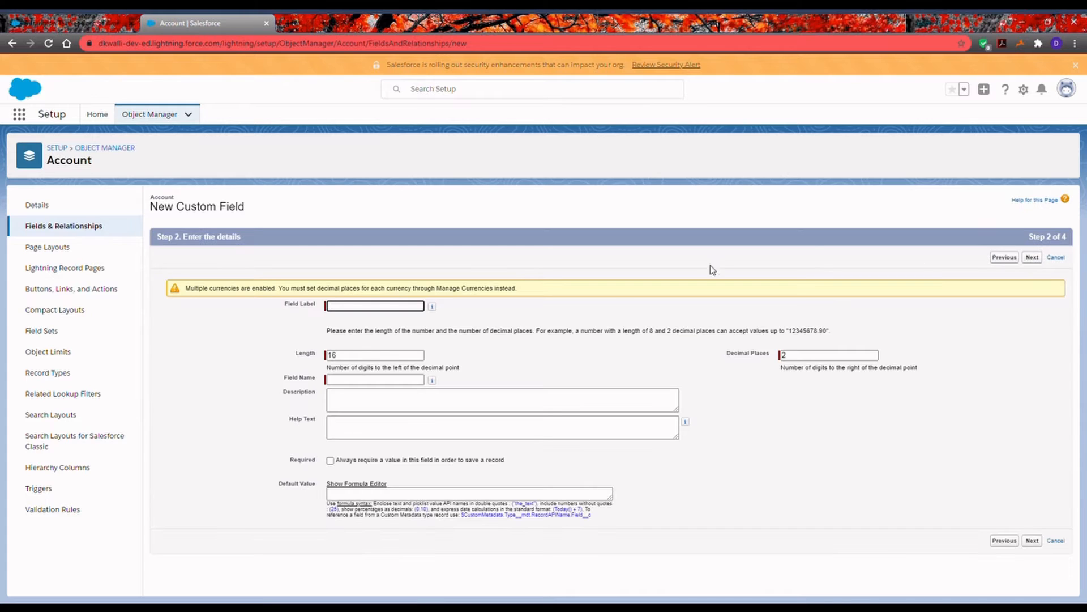
click(566, 366)
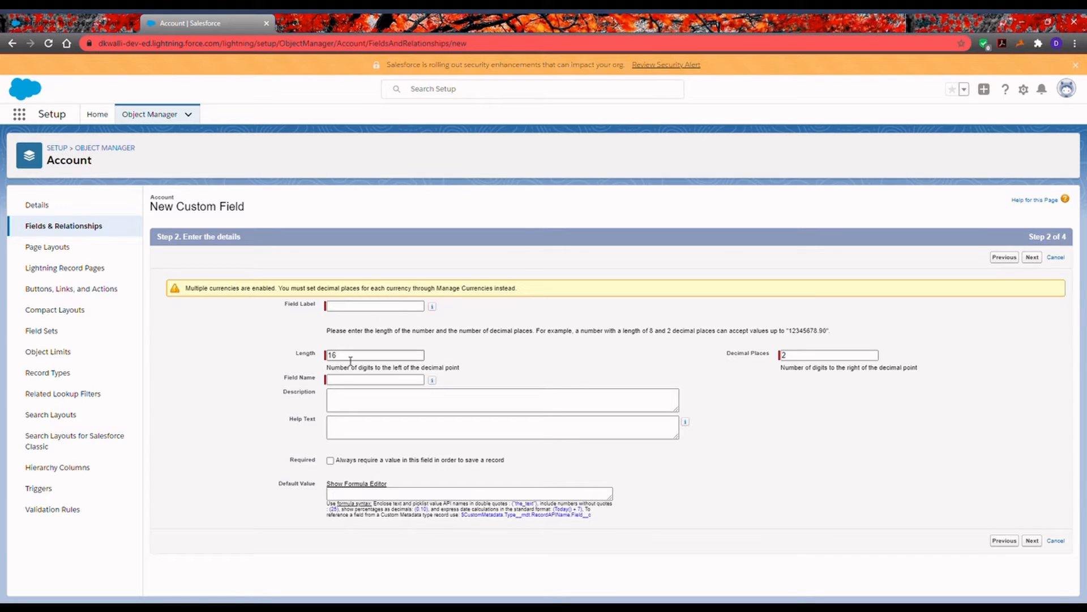
drag(347, 356, 311, 364)
drag(811, 358, 679, 359)
Set Currency Test to 234 on the Burlington Textiles account record and save the record.
click(57, 21)
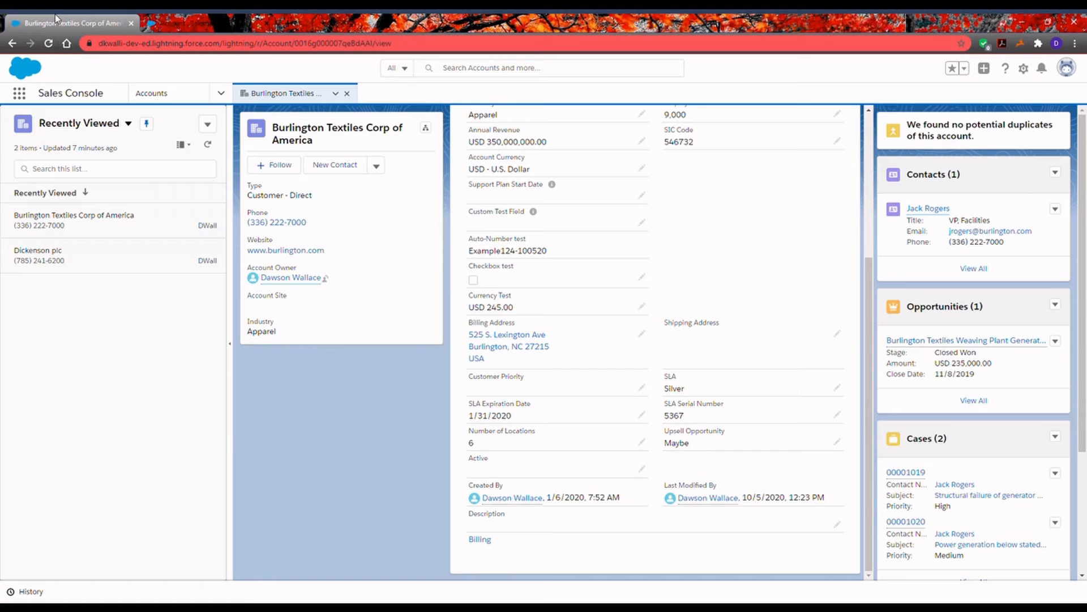
click(643, 307)
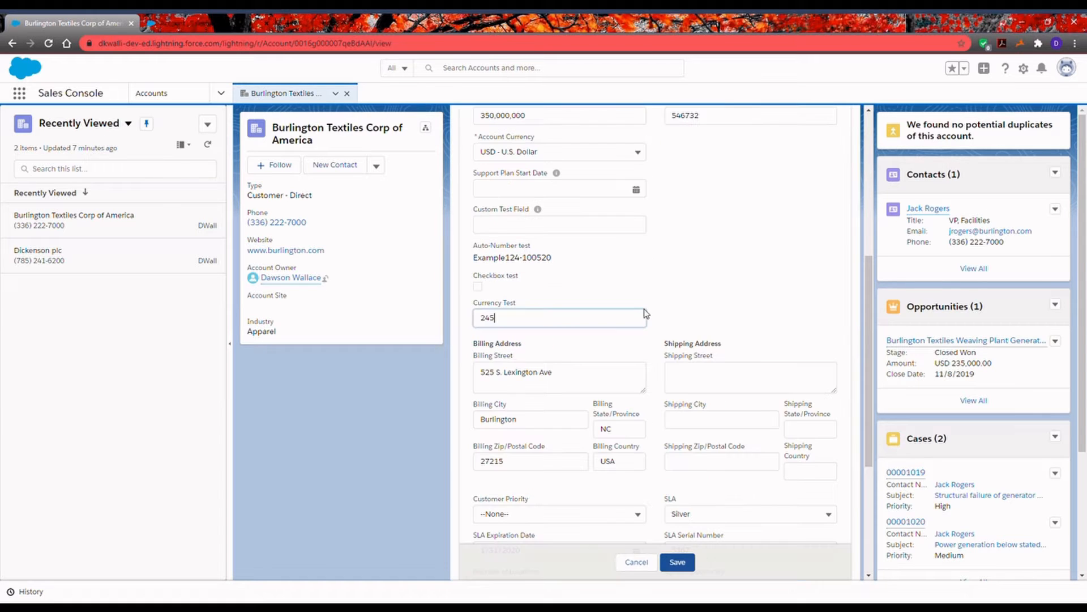
drag(519, 318, 401, 311)
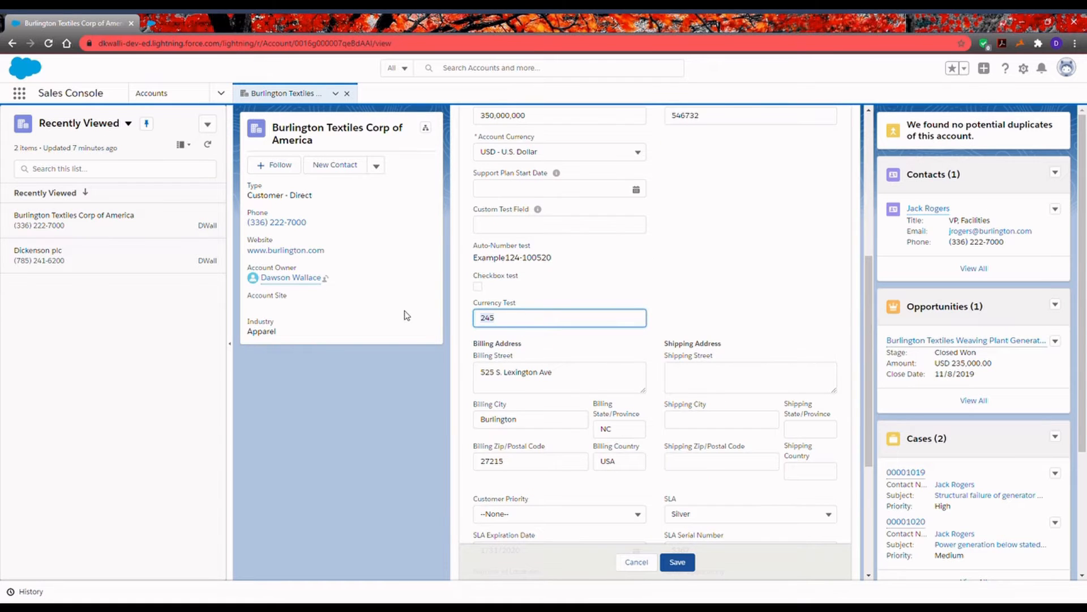
text(234)
click(683, 563)
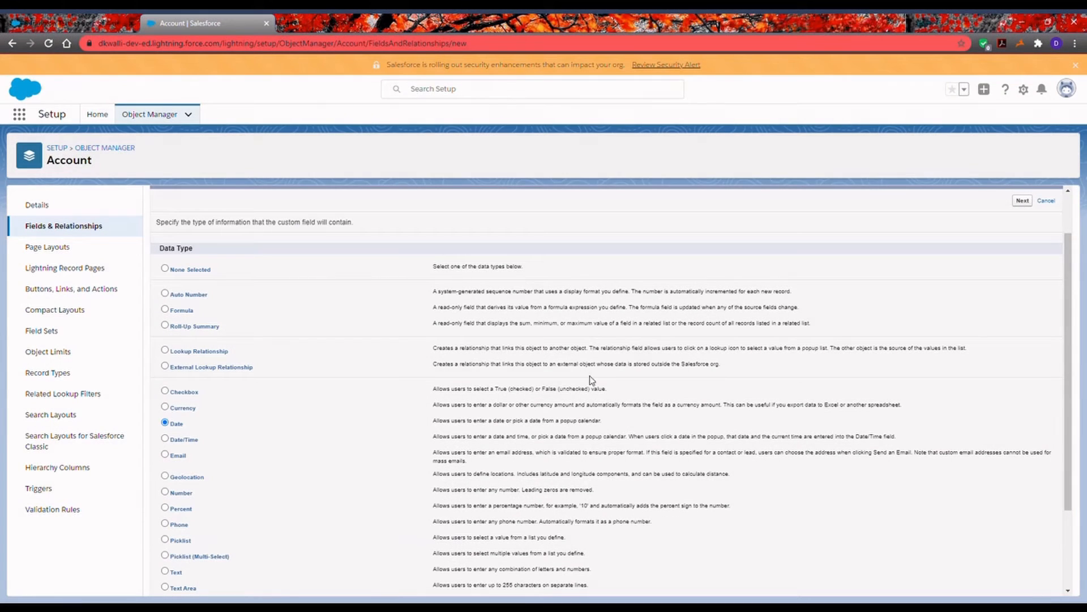
click(1023, 200)
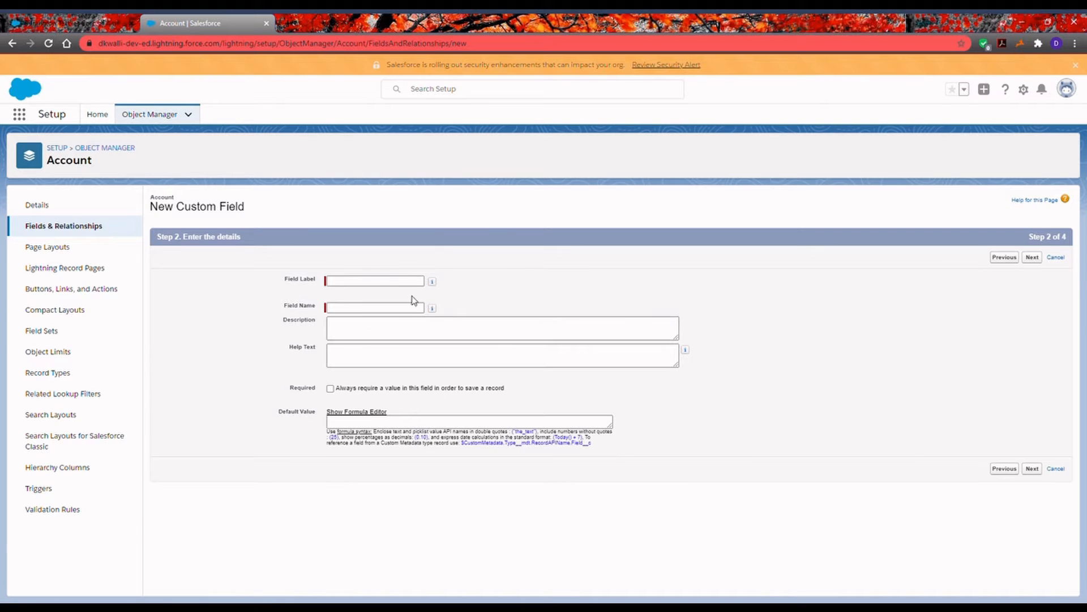
click(79, 23)
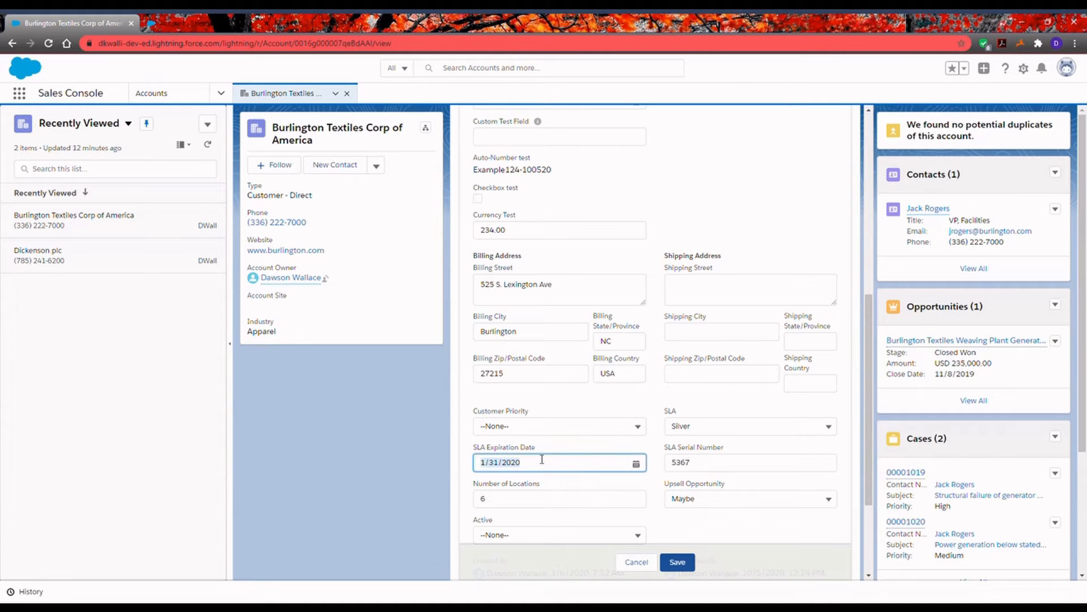
click(636, 465)
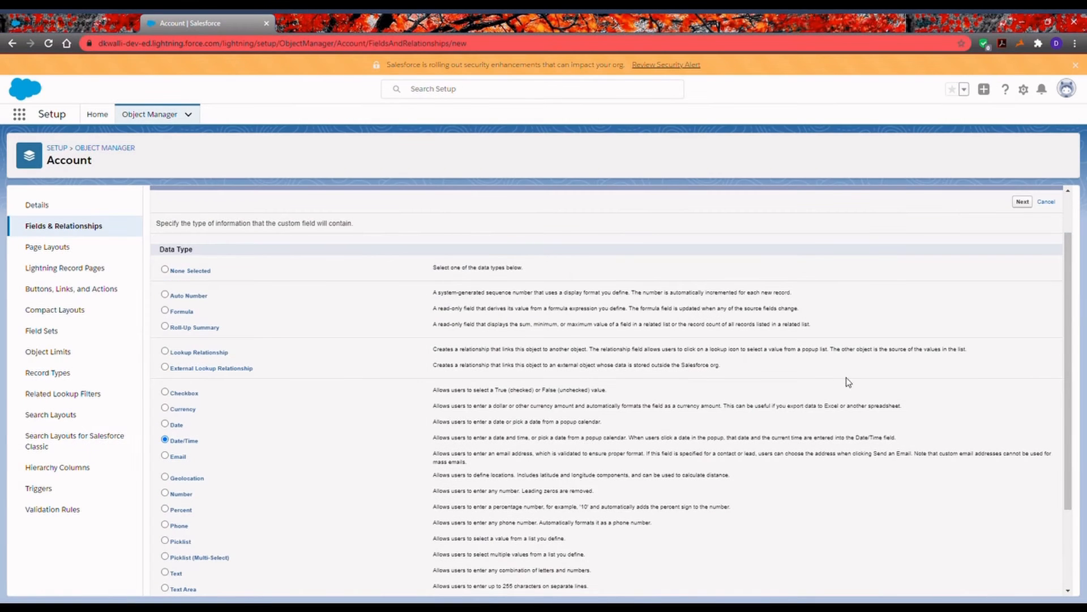
Open the details of a new Date/Time field and view the Date Time Test calendar on the Burlington Textiles account.
click(1022, 202)
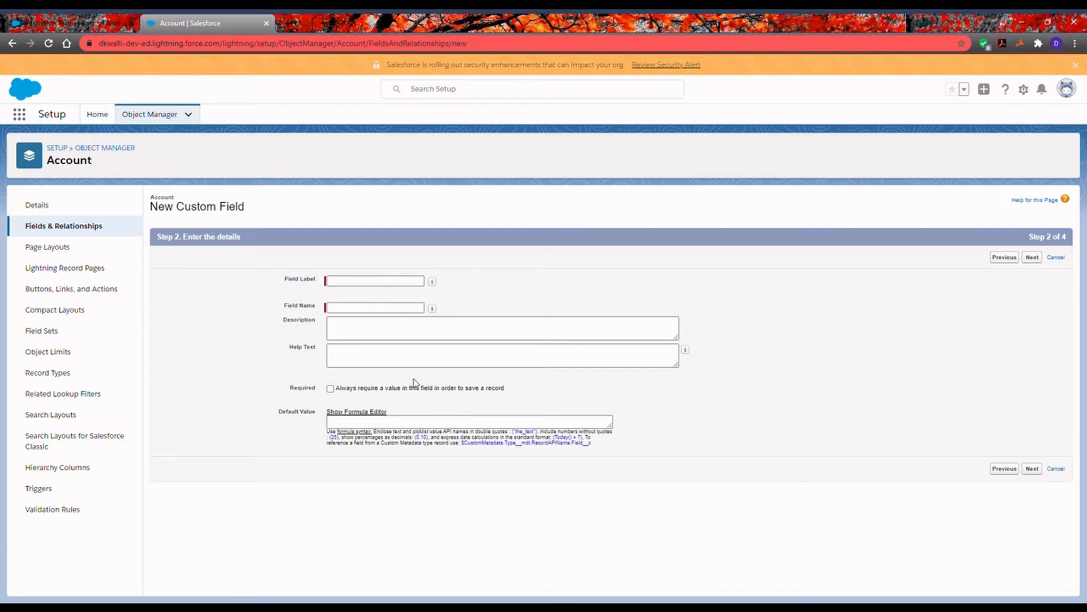
click(48, 17)
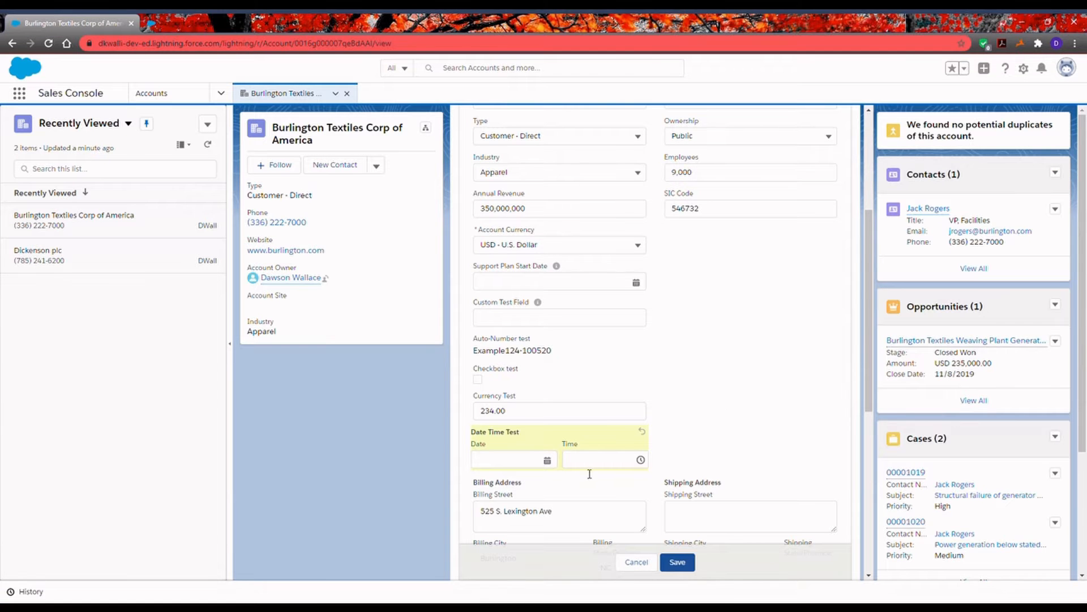
click(548, 461)
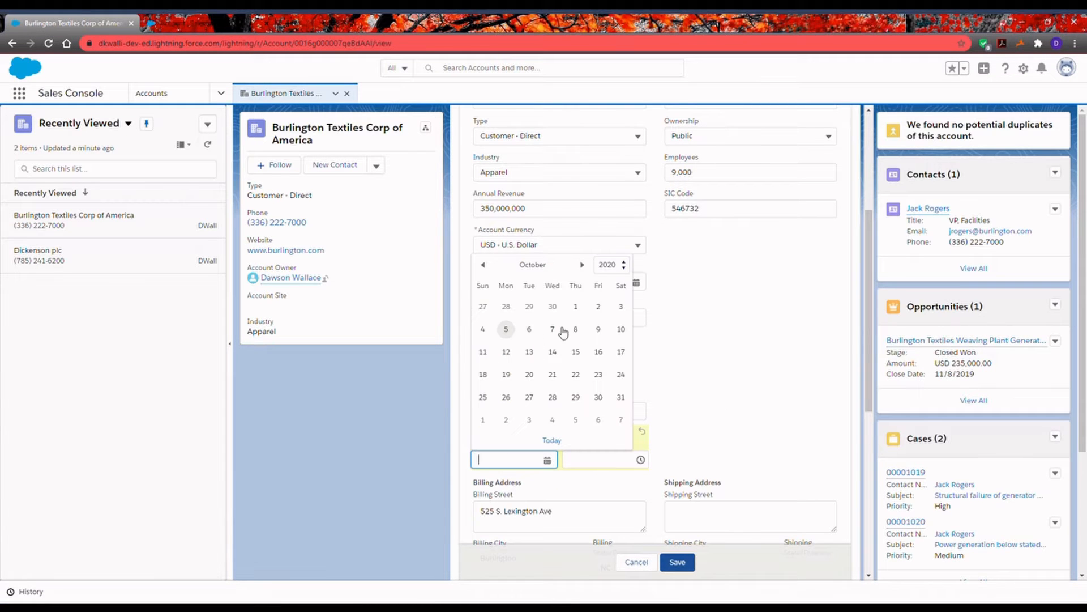
click(687, 369)
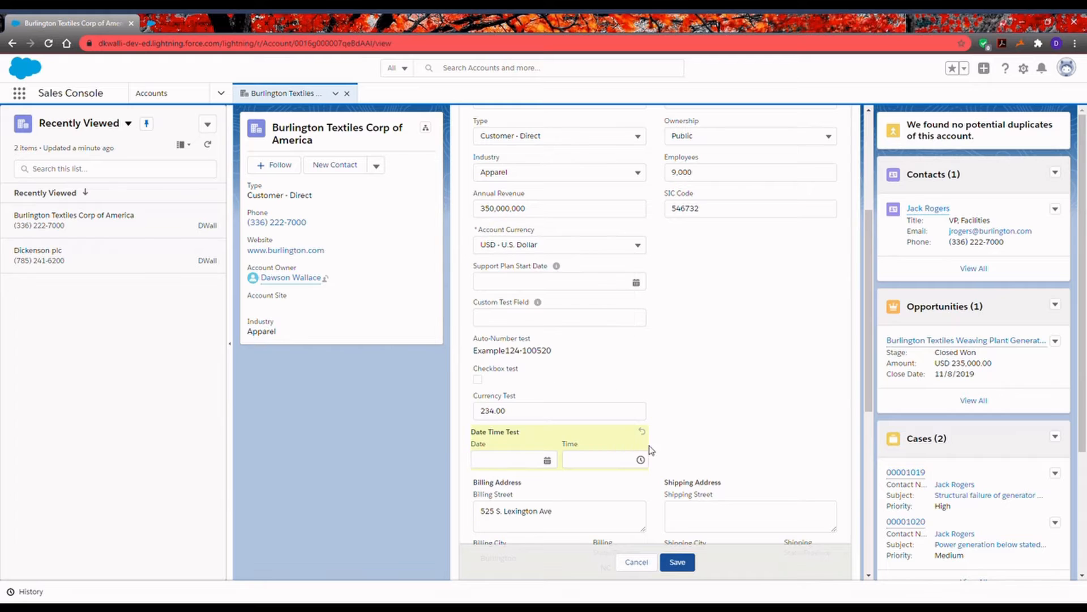
Look through the time choices of Date Time Test and enter 12:27 AM as its time.
click(626, 466)
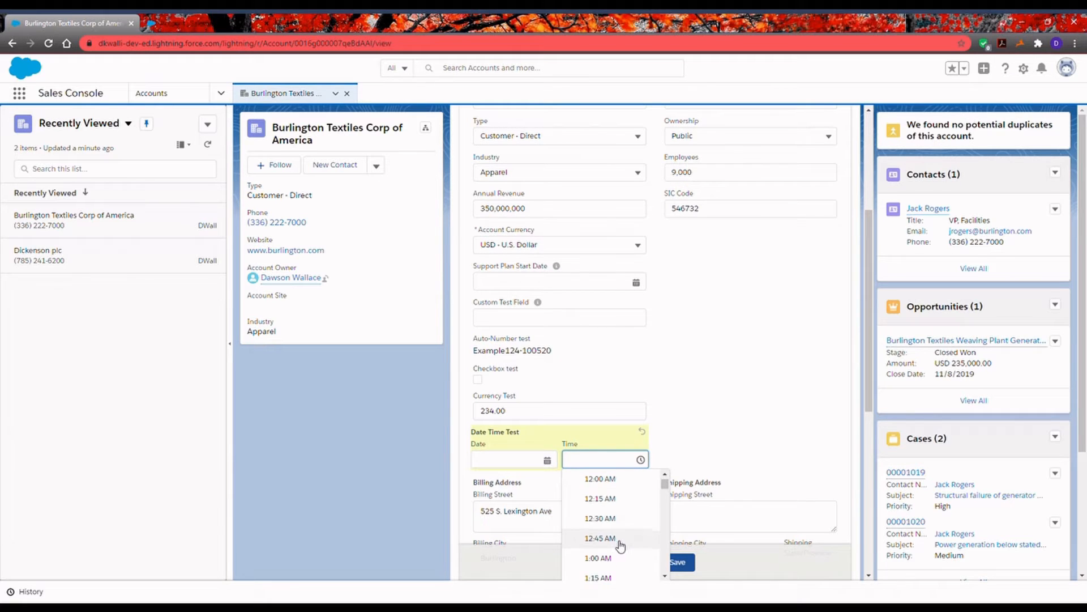
scroll(621, 544, down, 1)
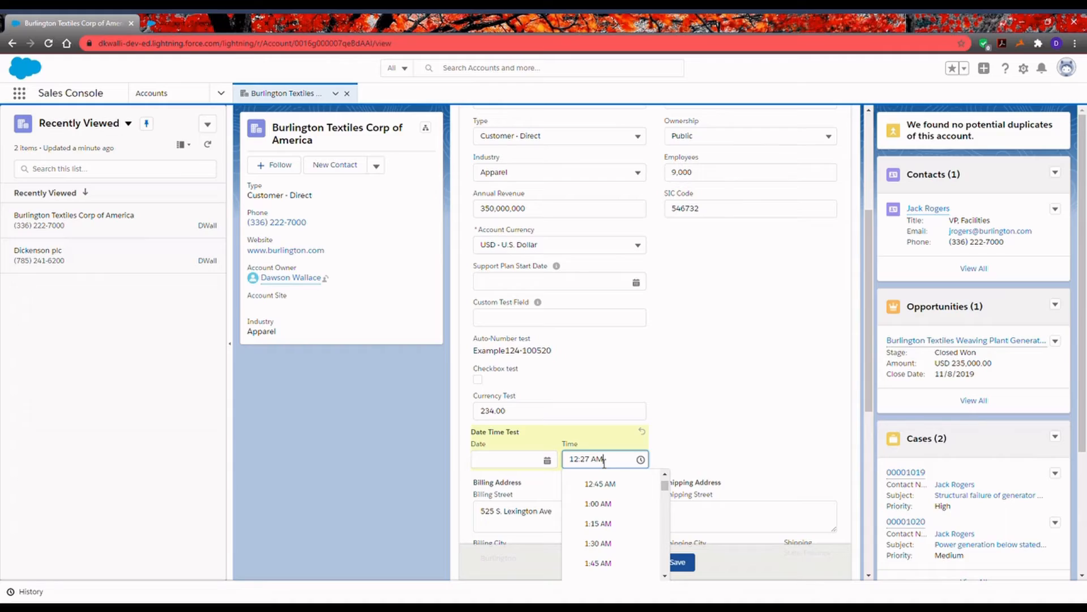
click(712, 423)
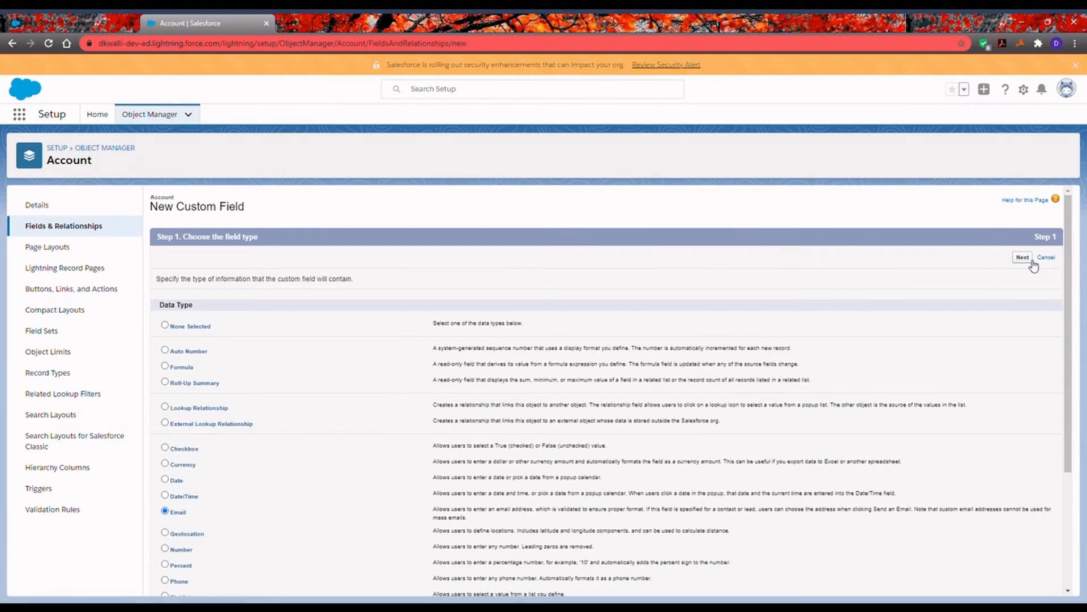
Open the details of a new Email field, and review the Email value on the contact record and save the record.
click(1023, 257)
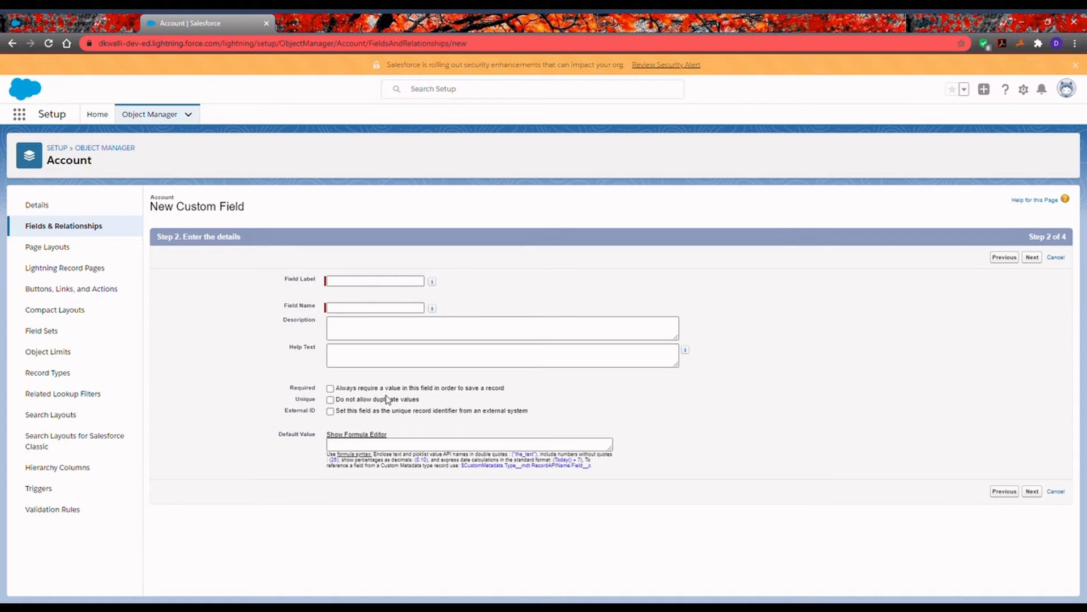
click(58, 16)
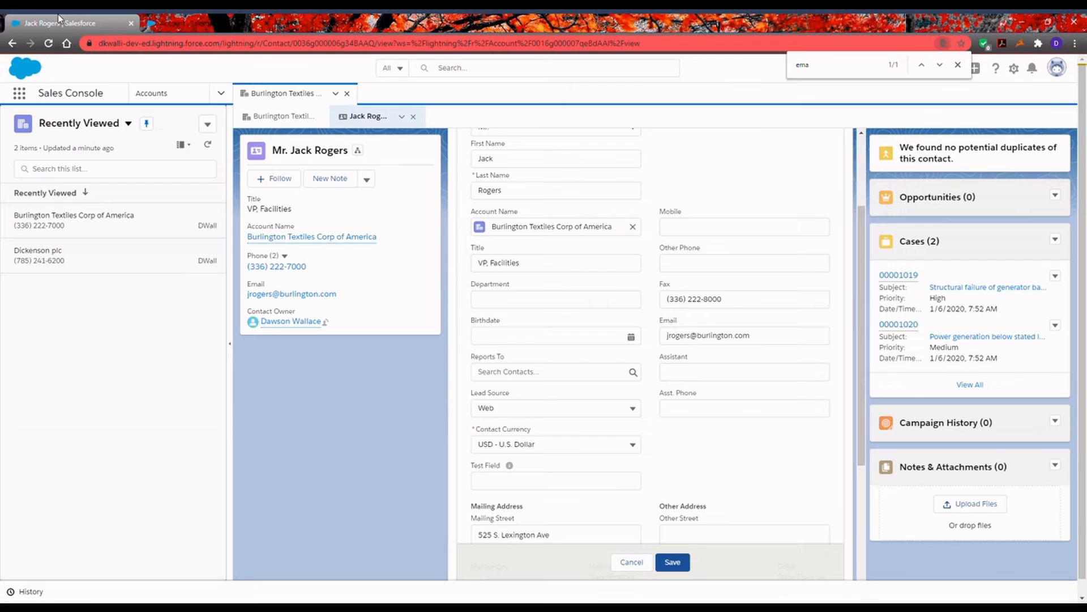
drag(759, 338, 655, 340)
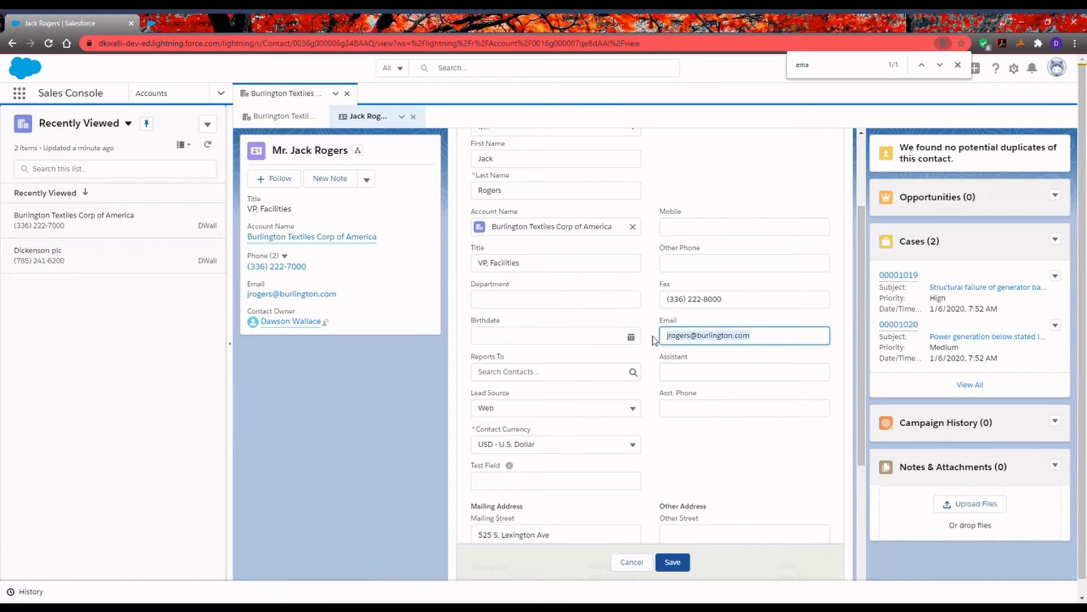
click(755, 447)
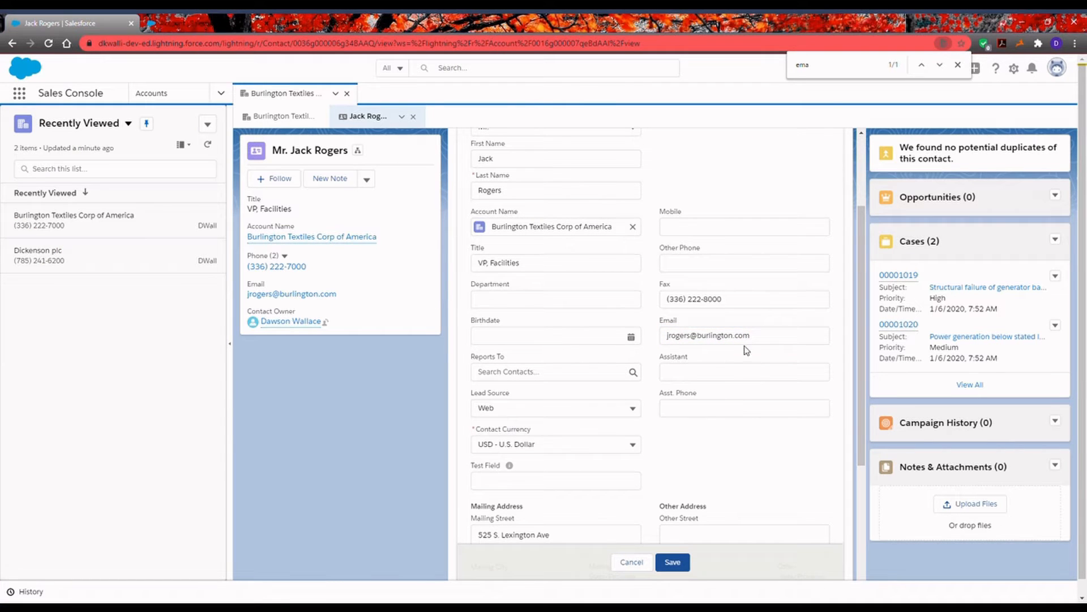
click(682, 562)
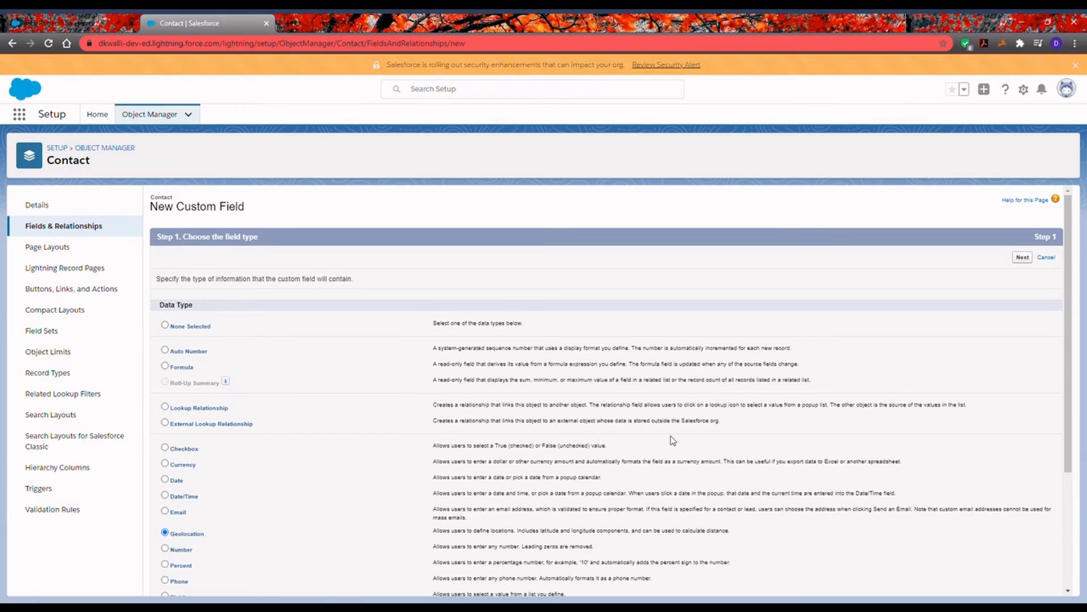
Open the details of a new Geolocation field on Contact and choose Decimal as the latitude and longitude display notation.
click(1022, 258)
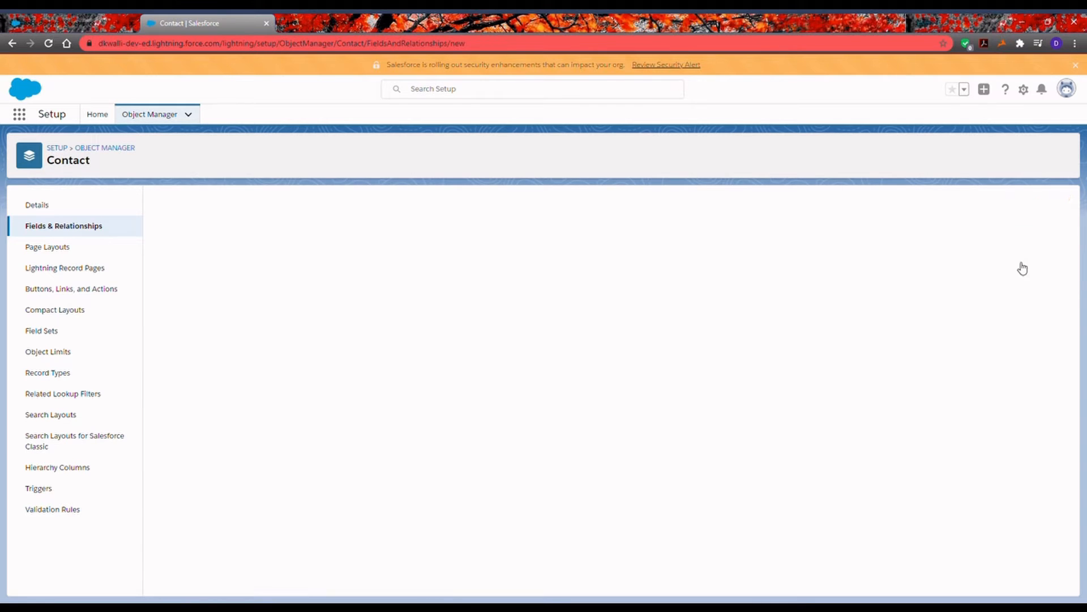
click(561, 350)
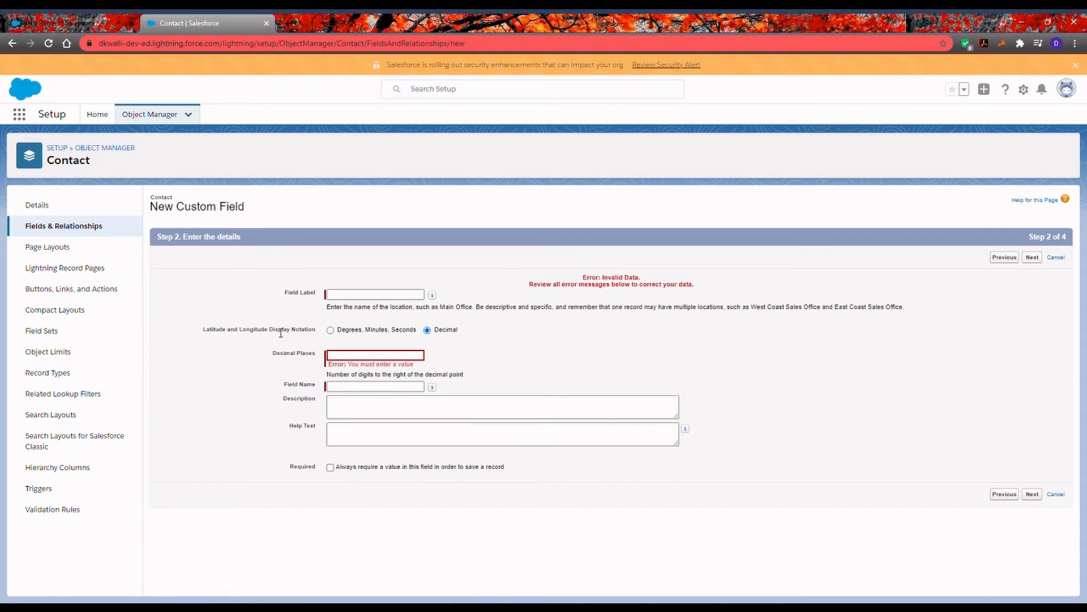
click(332, 332)
click(428, 331)
click(355, 357)
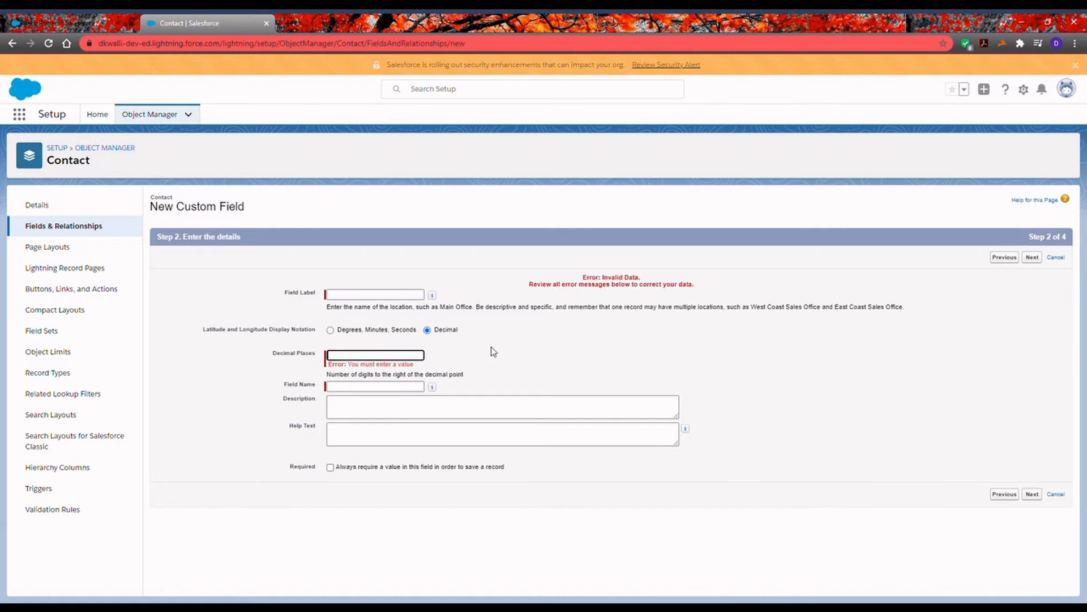
Review the Geo Test coordinates on the contact record and open them for editing.
click(73, 17)
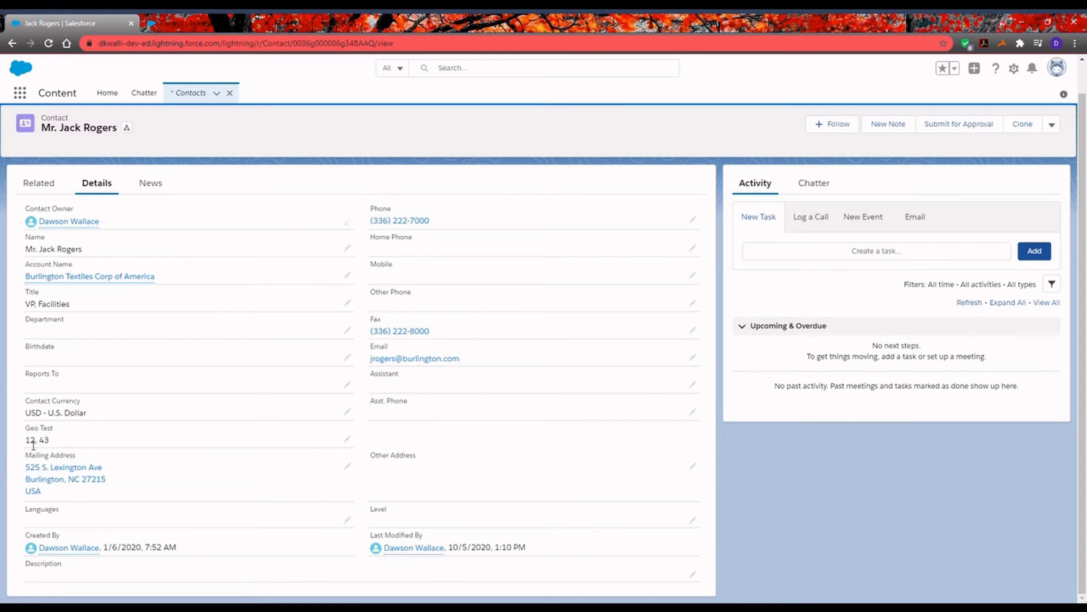
drag(27, 443, 52, 445)
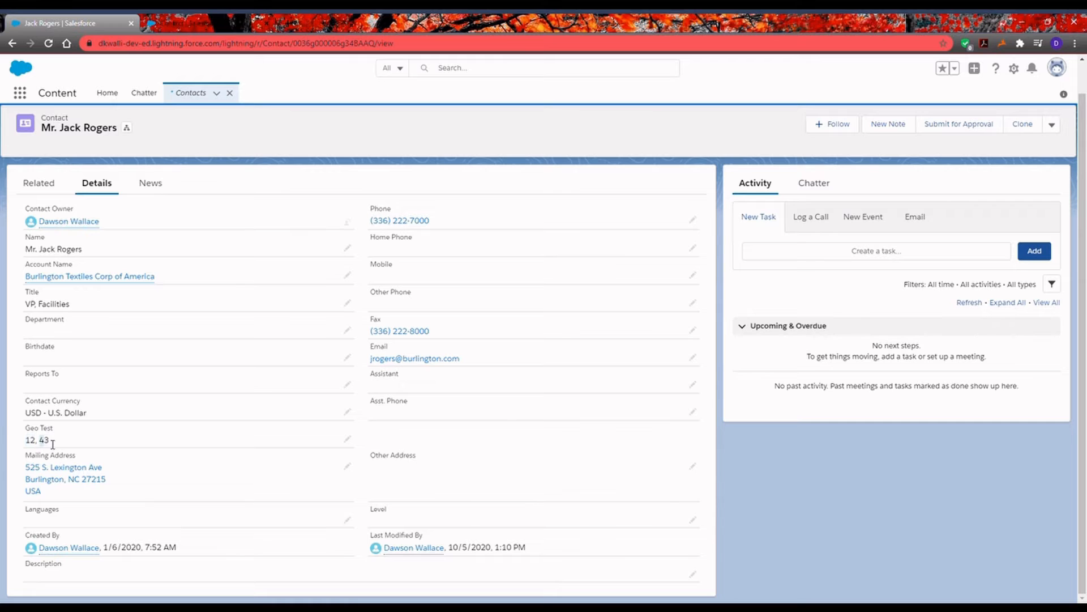
click(347, 439)
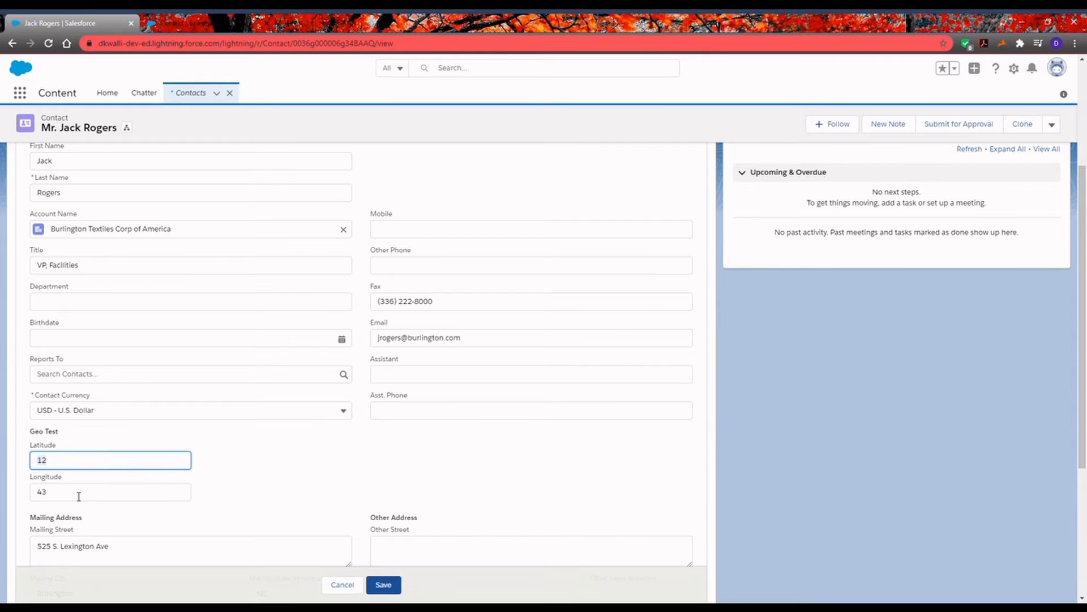
Open the details of a new Number field on Contact, examine its length setting, and return to the contact record.
key(Tab)
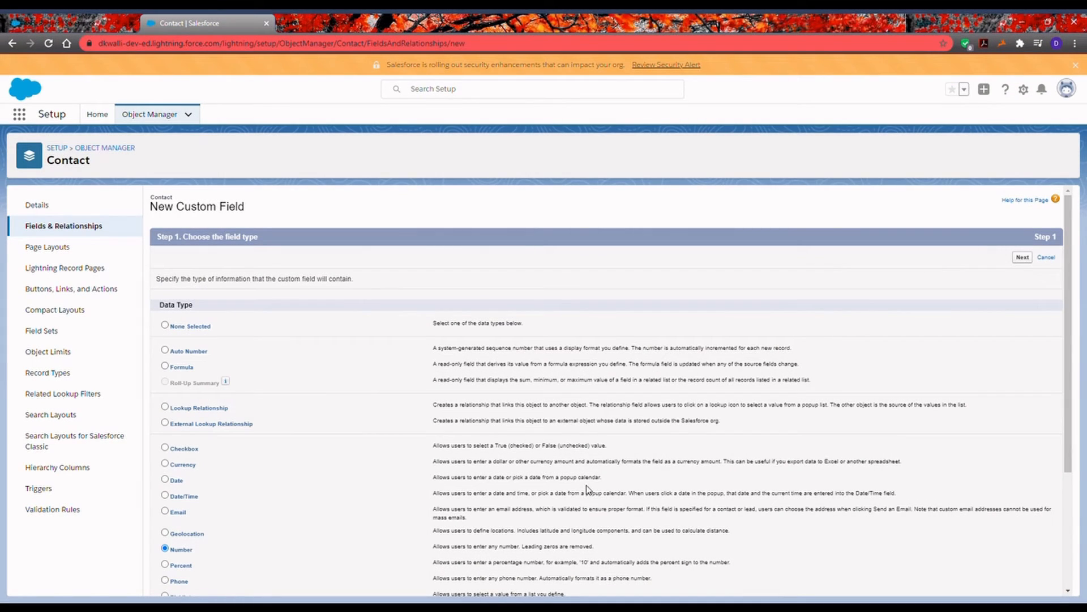
click(1020, 257)
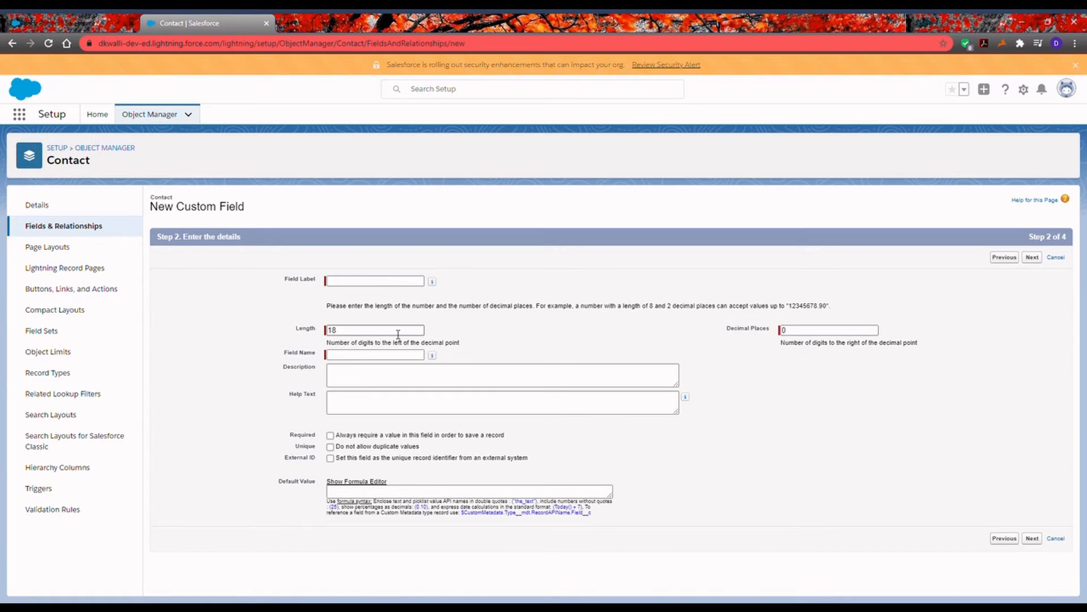
drag(367, 334, 320, 334)
click(505, 330)
click(54, 18)
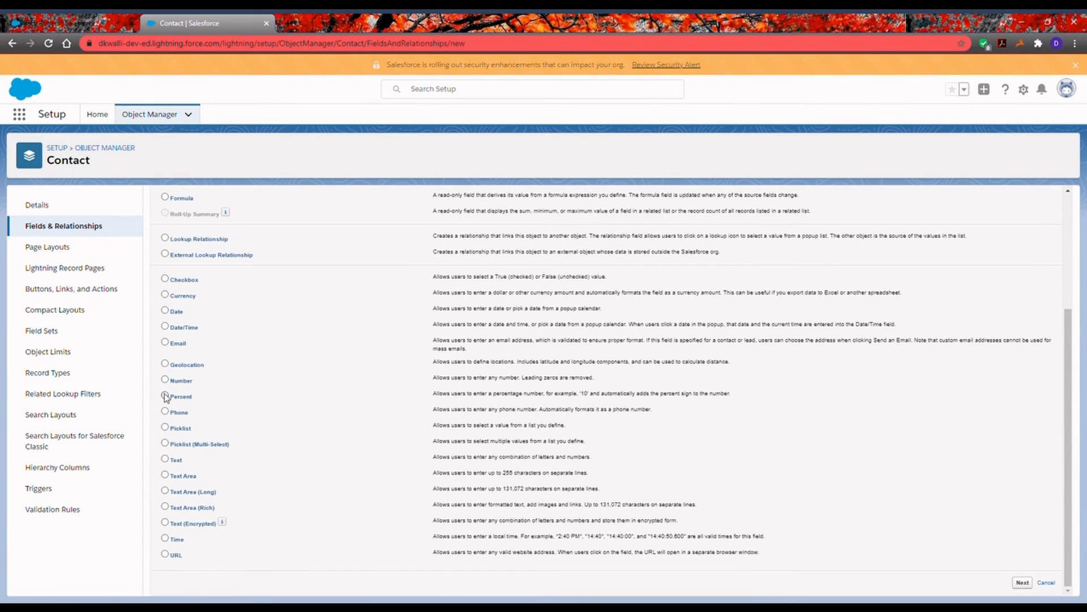
Open the details of a new Percent field on Contact, and enter 213 in Percent Test on the contact record.
scroll(167, 397, up, 2)
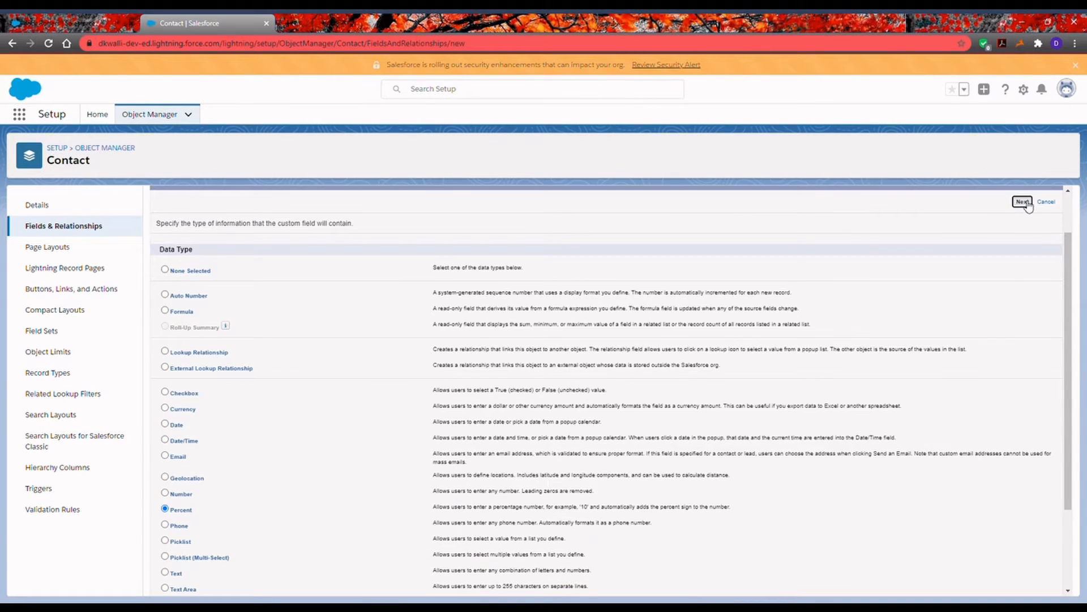
key(Return)
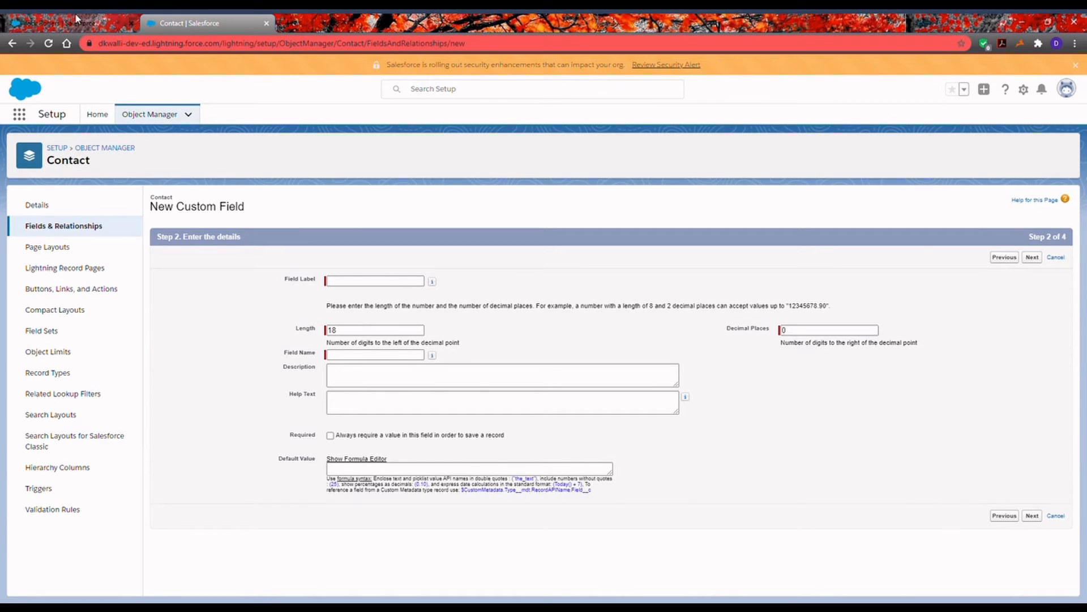
click(77, 19)
text(213)
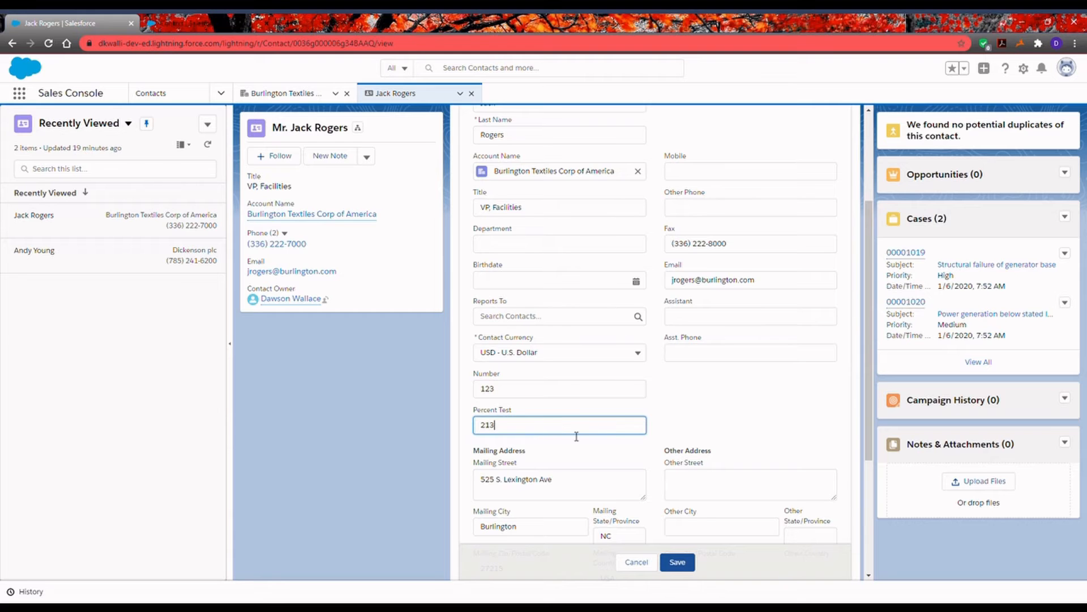
click(657, 445)
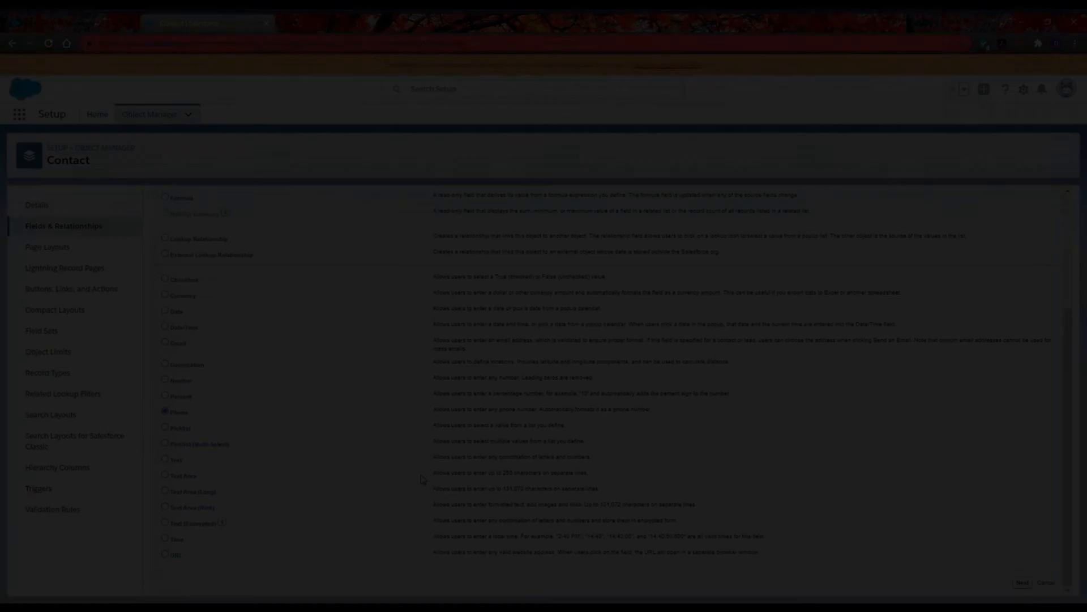
Open the details of a new Phone field on Contact and return to the contact record.
scroll(803, 375, up, 2)
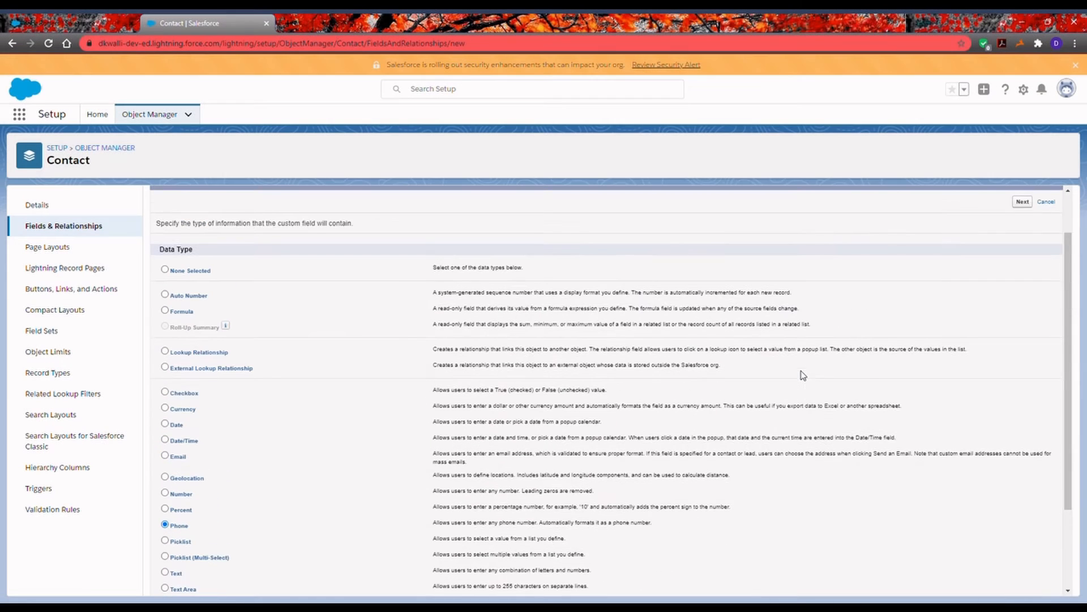
click(1023, 202)
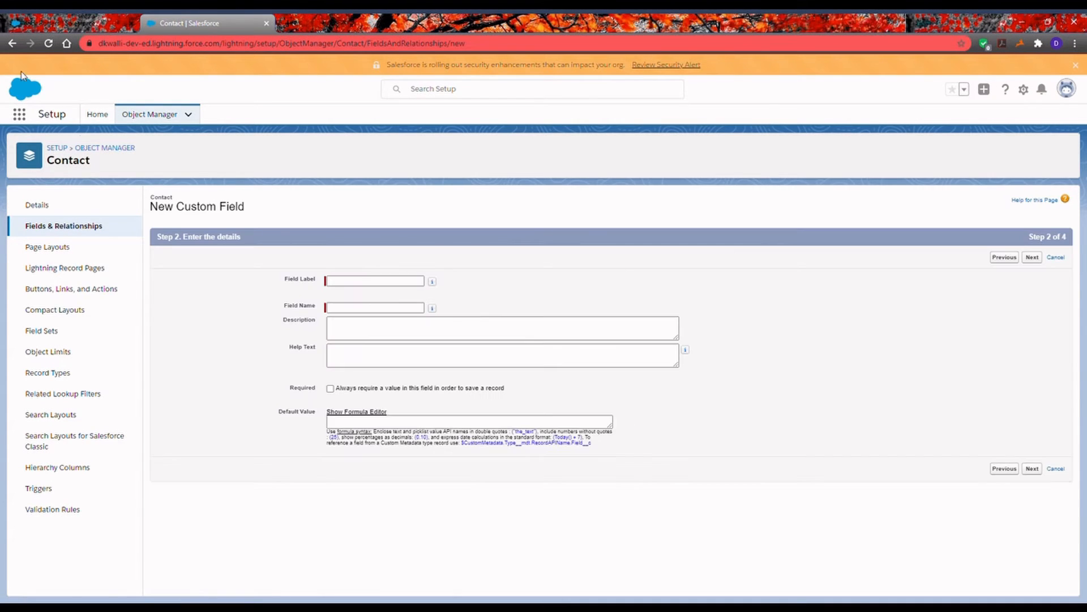
click(32, 14)
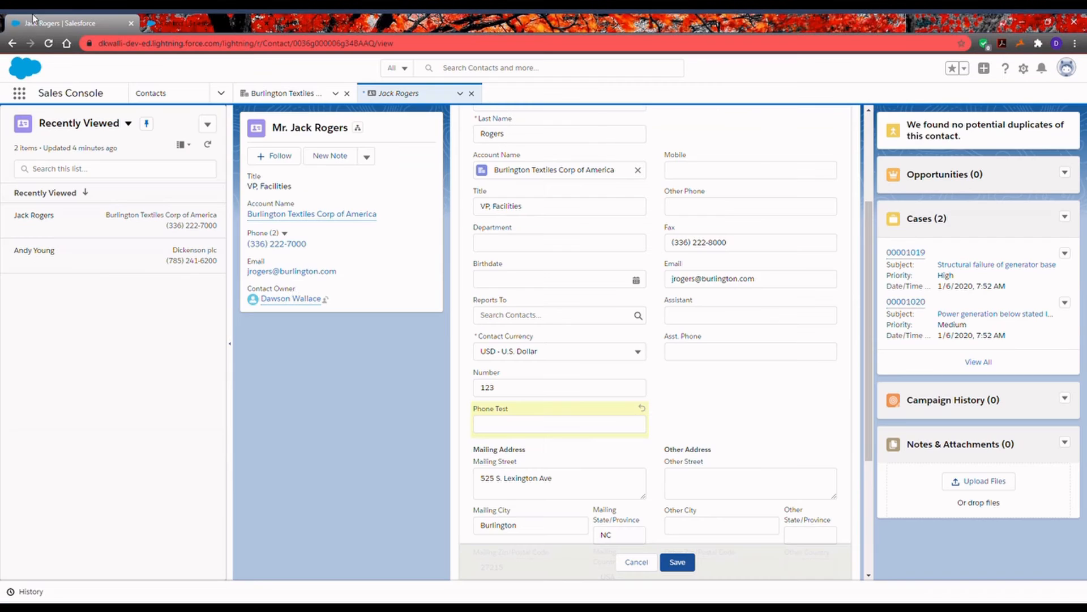
Enter a phone number in the contact's Phone Test field and save the record.
click(568, 426)
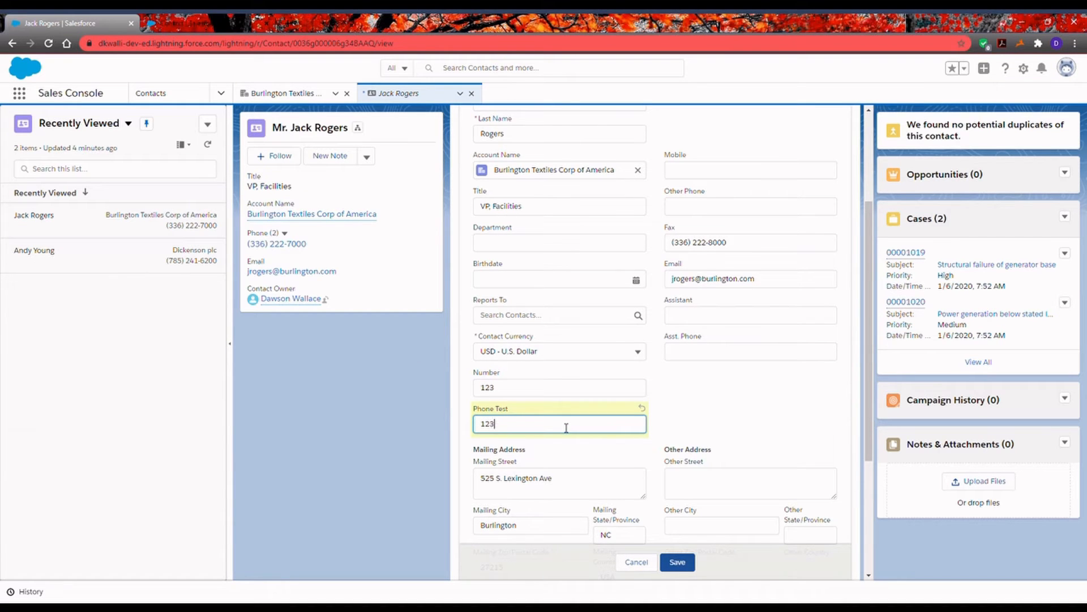
text(123) 432-5645645)
click(678, 562)
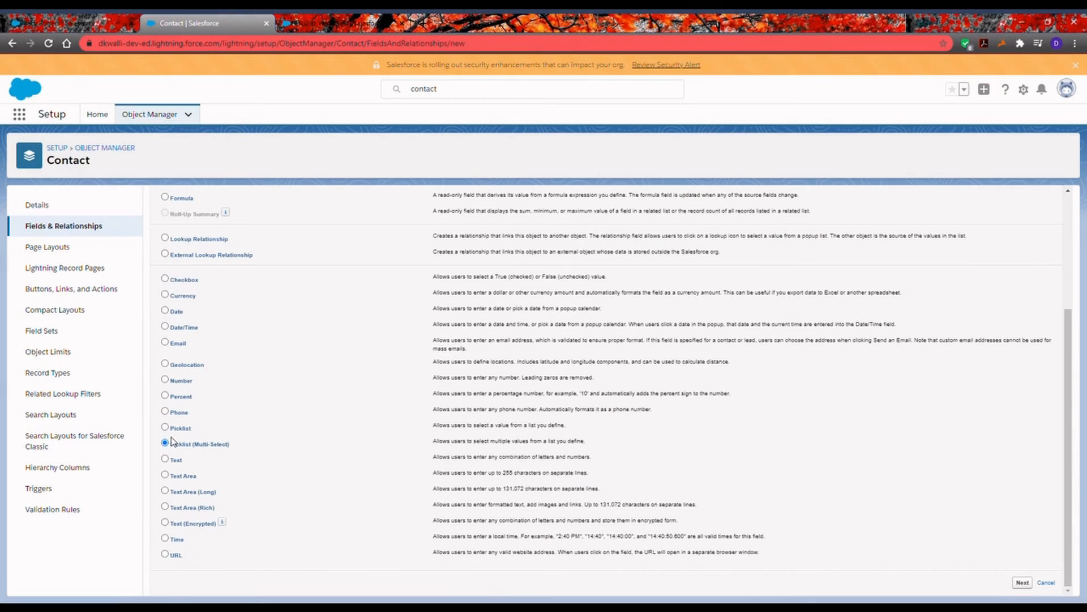
Choose Picklist instead of multi-select as the new Contact field's data type and open its details.
click(165, 427)
scroll(1006, 217, up, 10)
click(1023, 260)
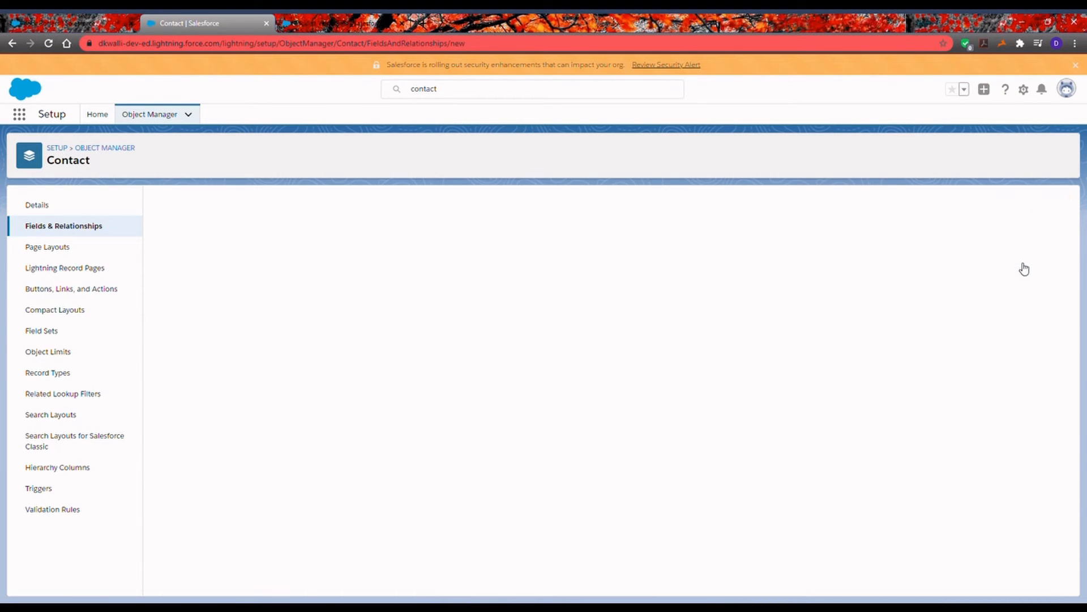
click(515, 299)
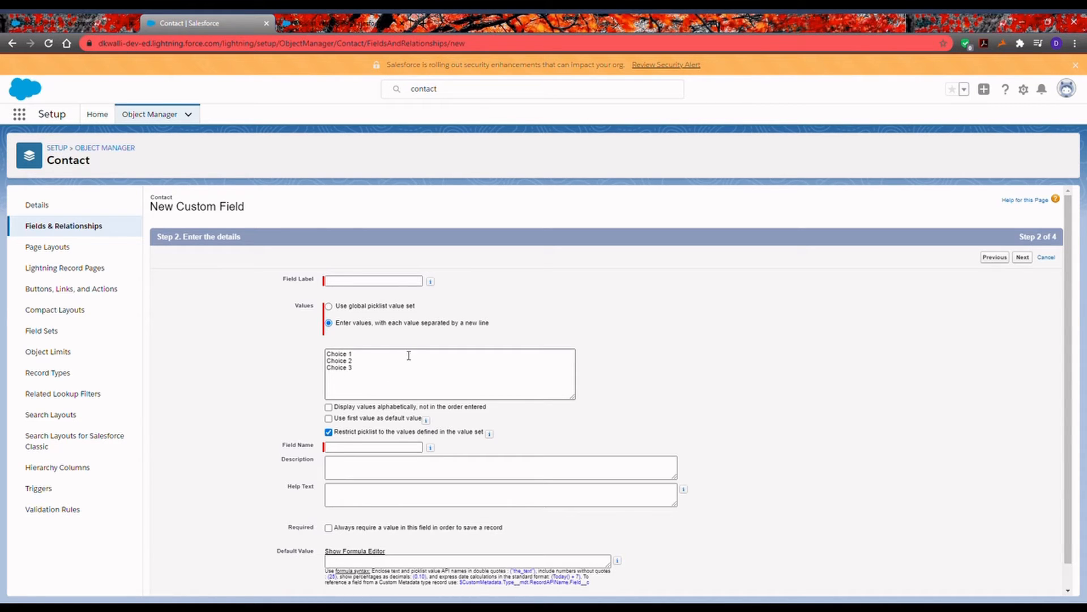
Try the global picklist value set option, switch back to entered values, and enter Choice 1, Choice 2 and Choice 3 on separate lines.
click(329, 307)
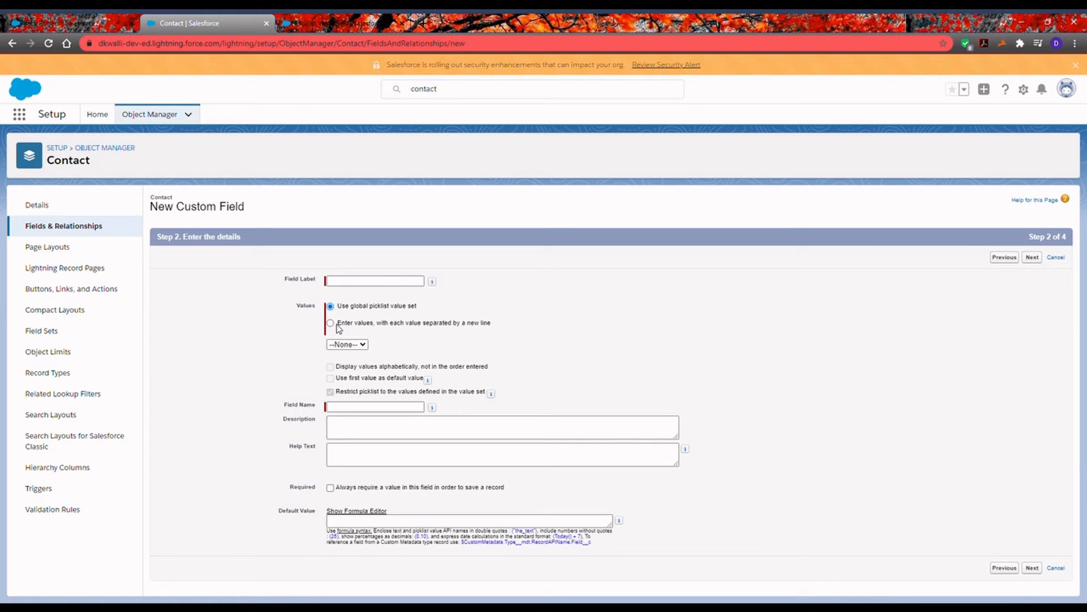
click(330, 323)
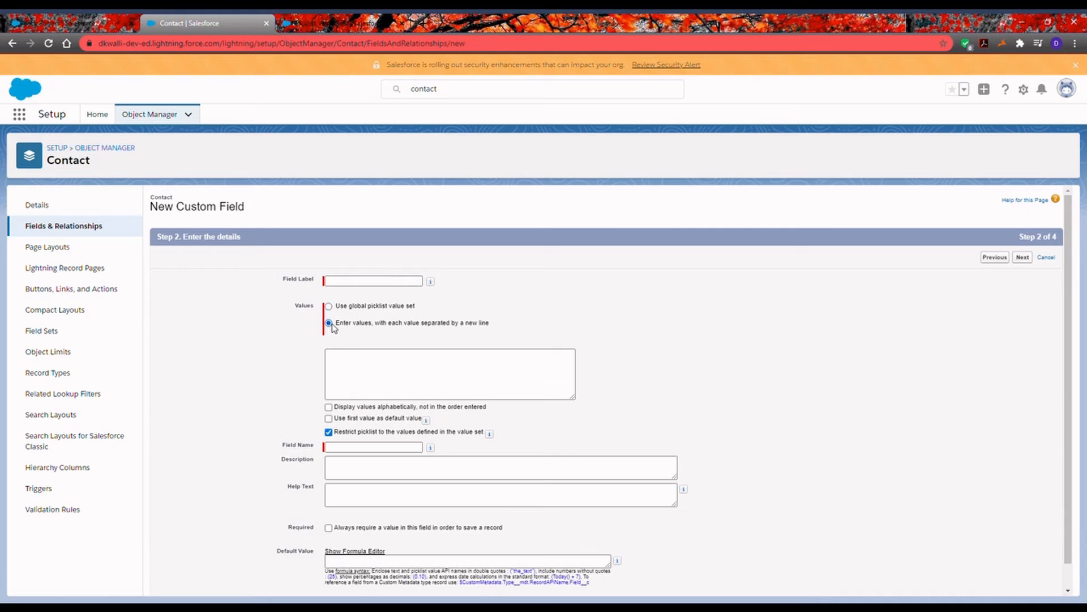
click(433, 385)
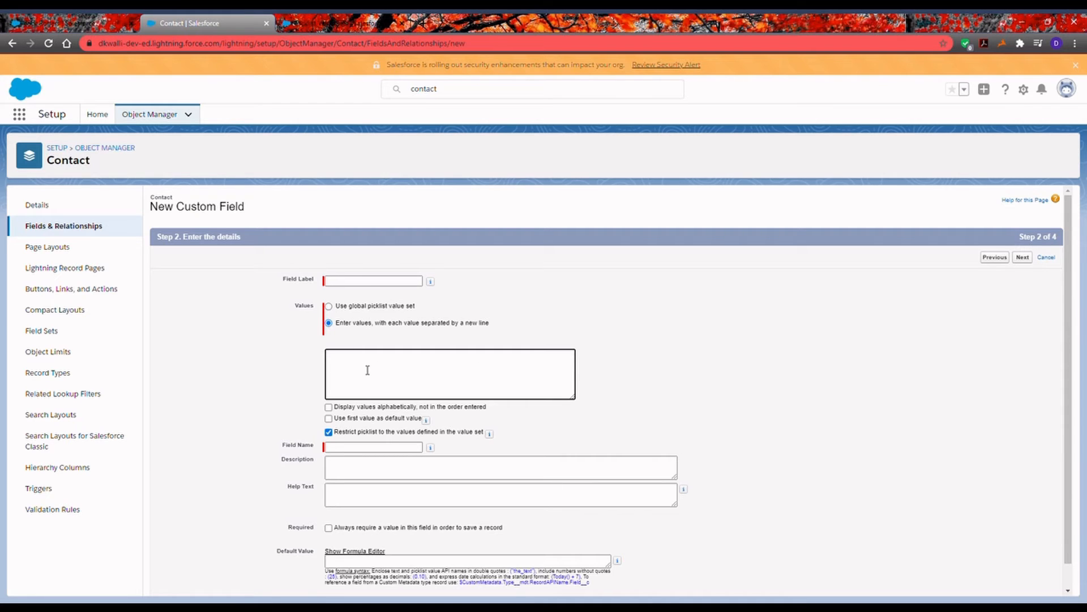
text(Choice 1 Choice 2 Choice 3)
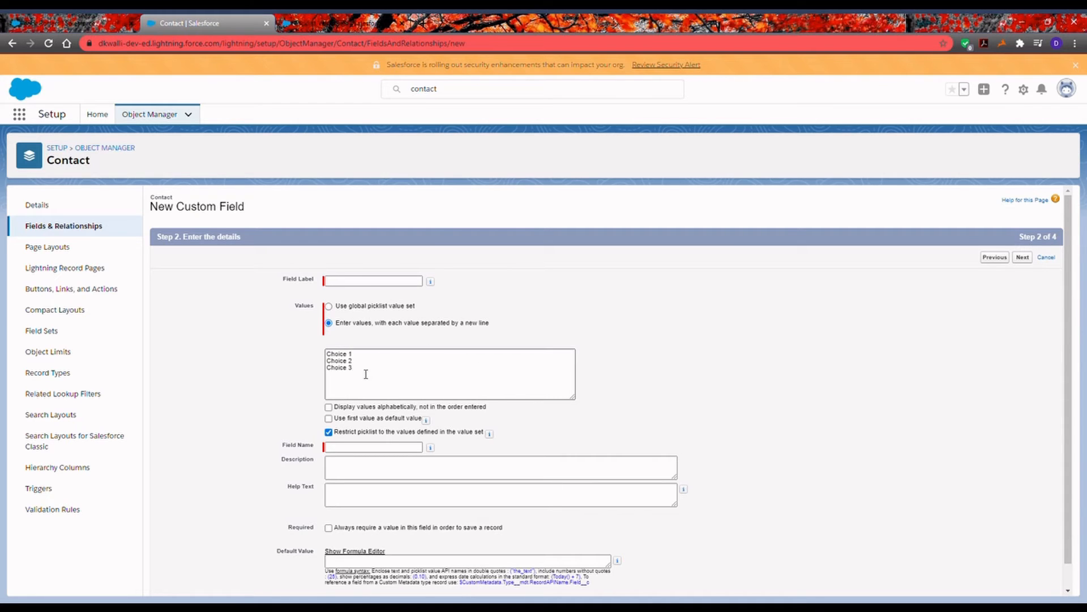
drag(361, 357, 305, 367)
click(367, 341)
click(414, 342)
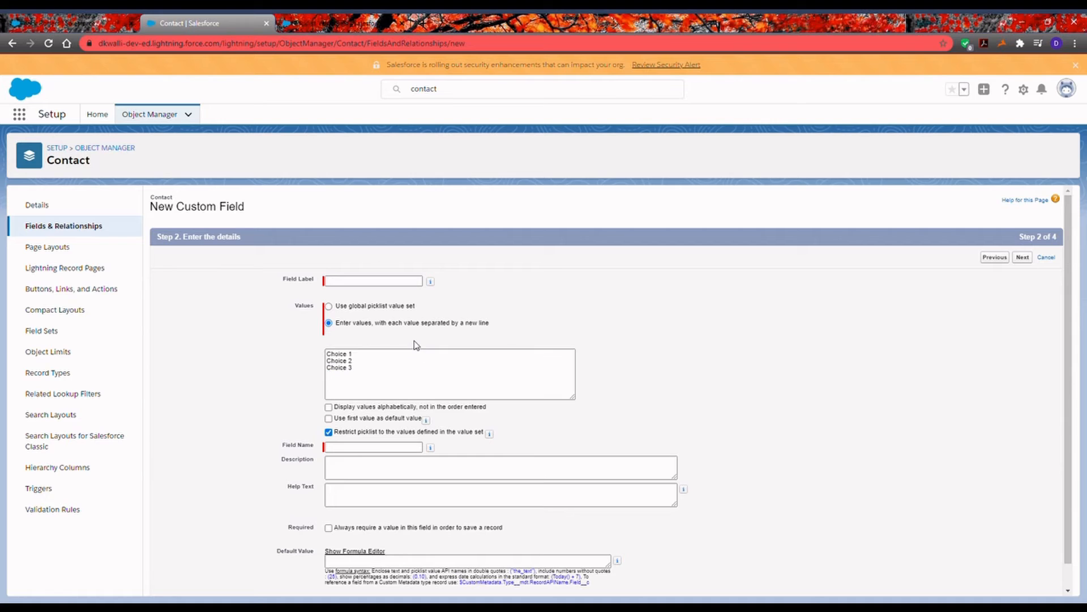
Select the global picklist value set option and look at the Global Value Set form in Picklist Value Sets.
click(329, 307)
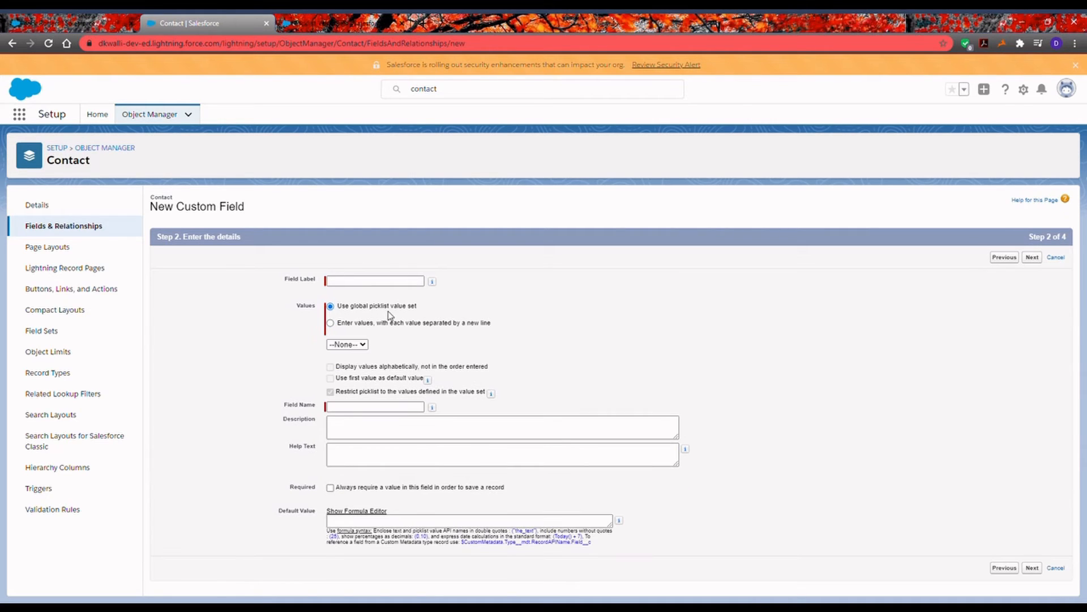
click(301, 23)
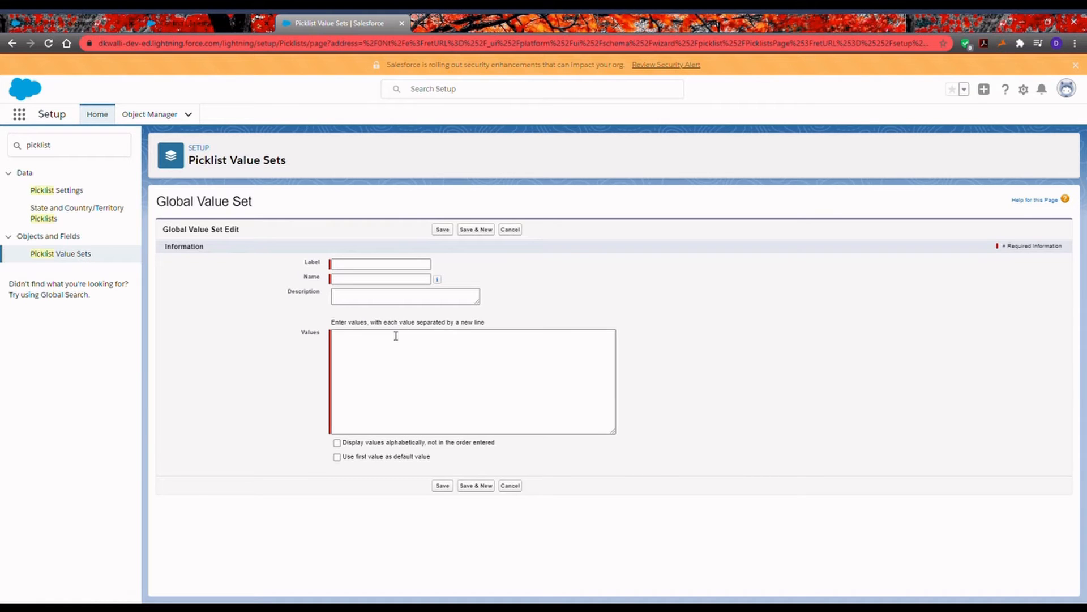
click(228, 21)
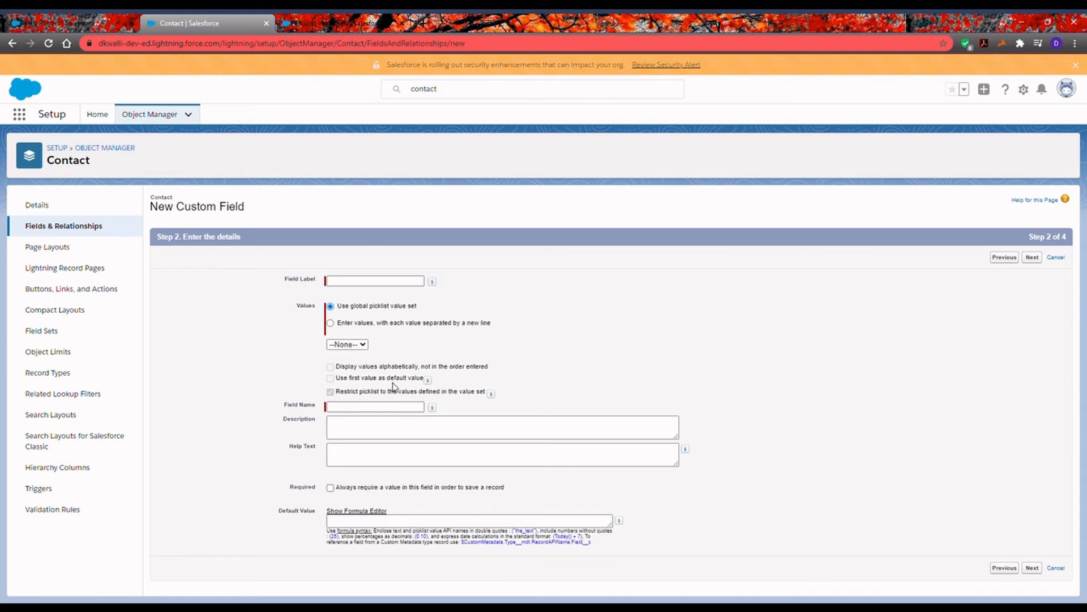
Set the picklist field to entered values again and fill in Choice 1, Choice 2 and Choice 3.
click(333, 324)
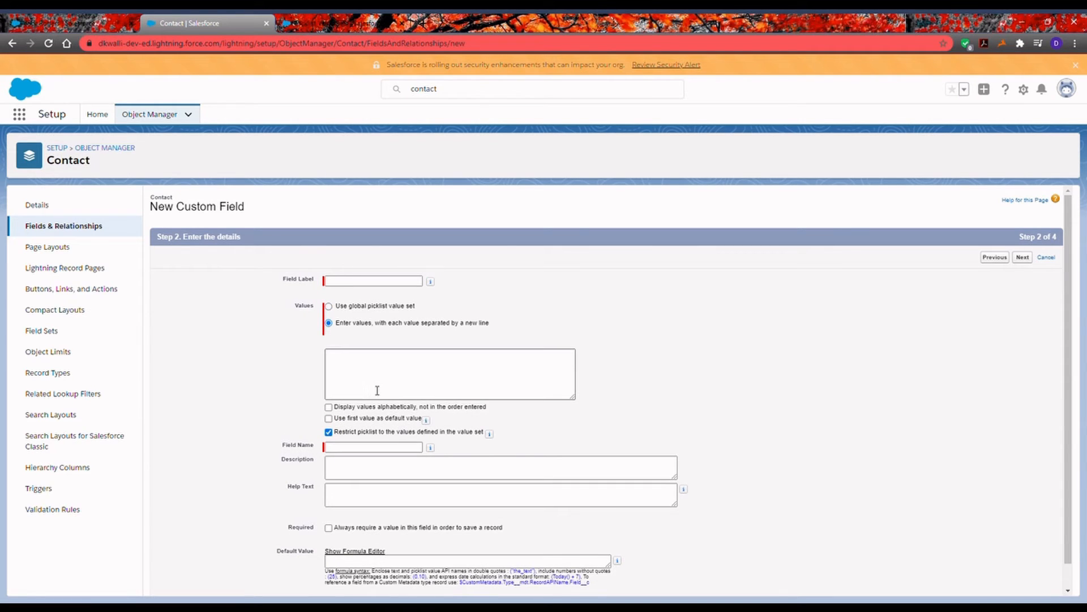
click(377, 382)
text(Choice 1 Choice 2 Choice 3)
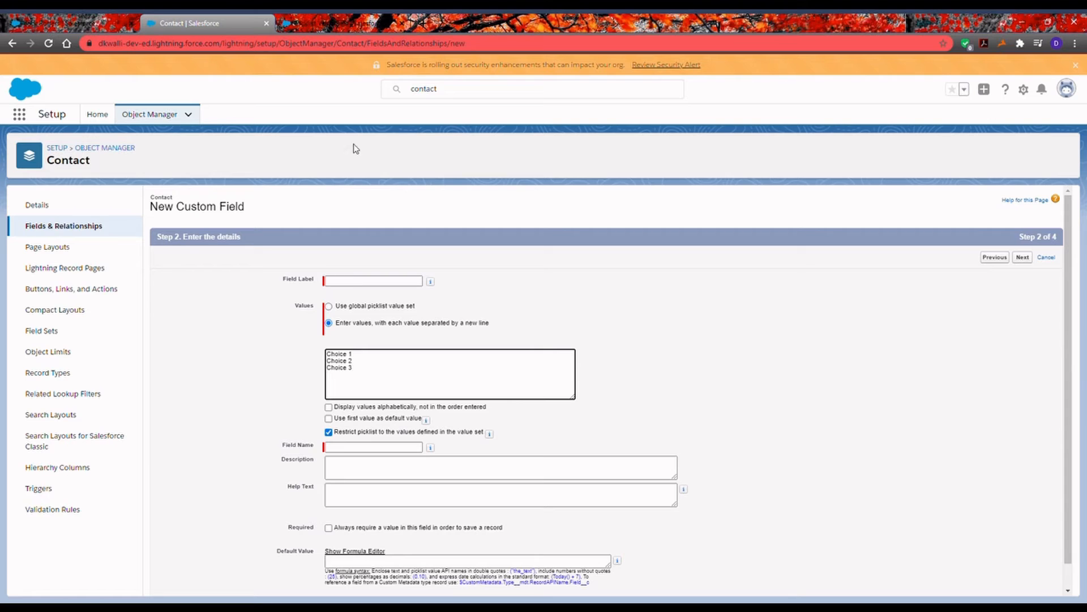
Paste the copied choices as the values of the new global value set, and set the Contact picklist field to use a global value set.
click(339, 23)
click(391, 350)
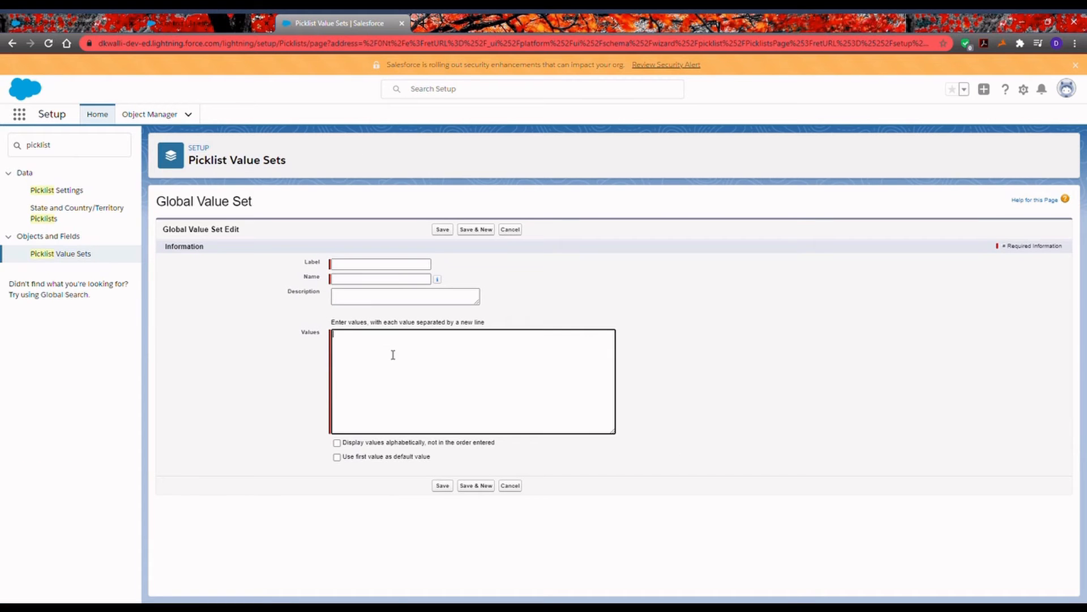
text(Choice 1 Choice 2 Choice 3)
click(192, 22)
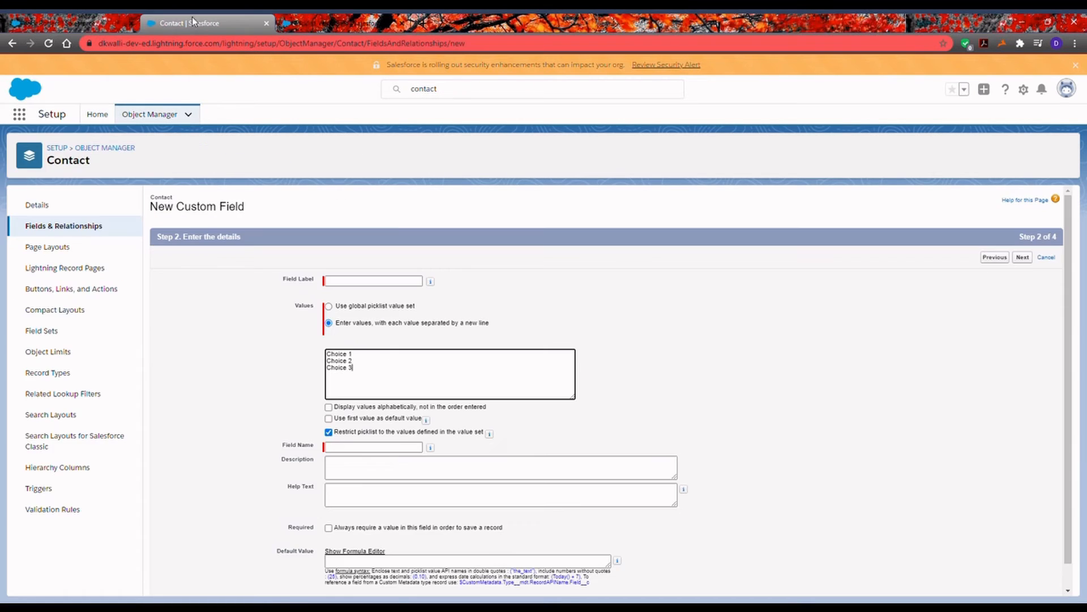
click(329, 306)
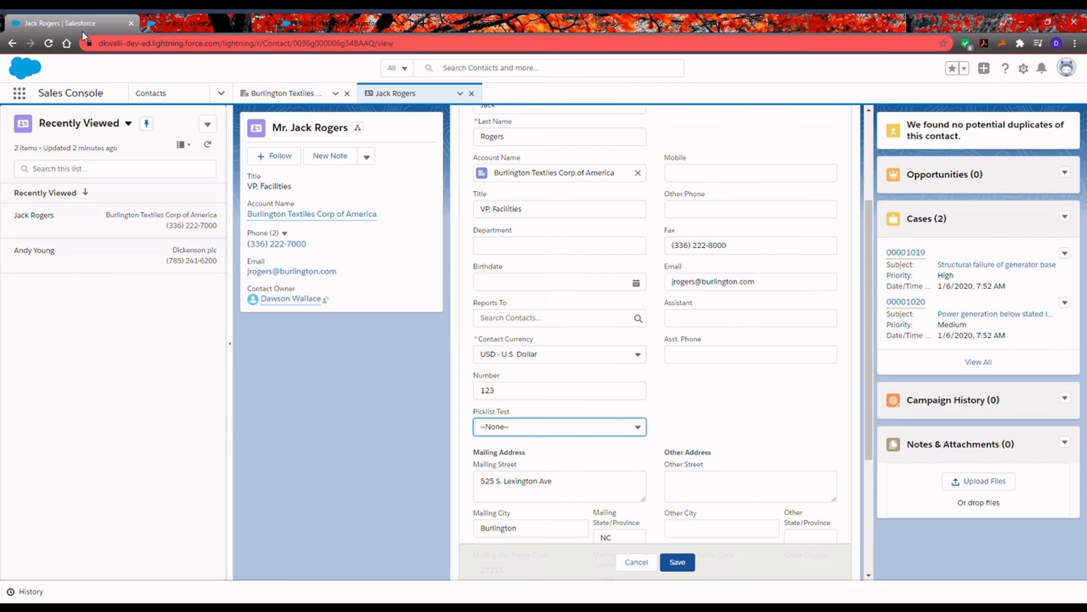
Set Picklist Test to Choice 2 on the contact record and save the record.
click(641, 428)
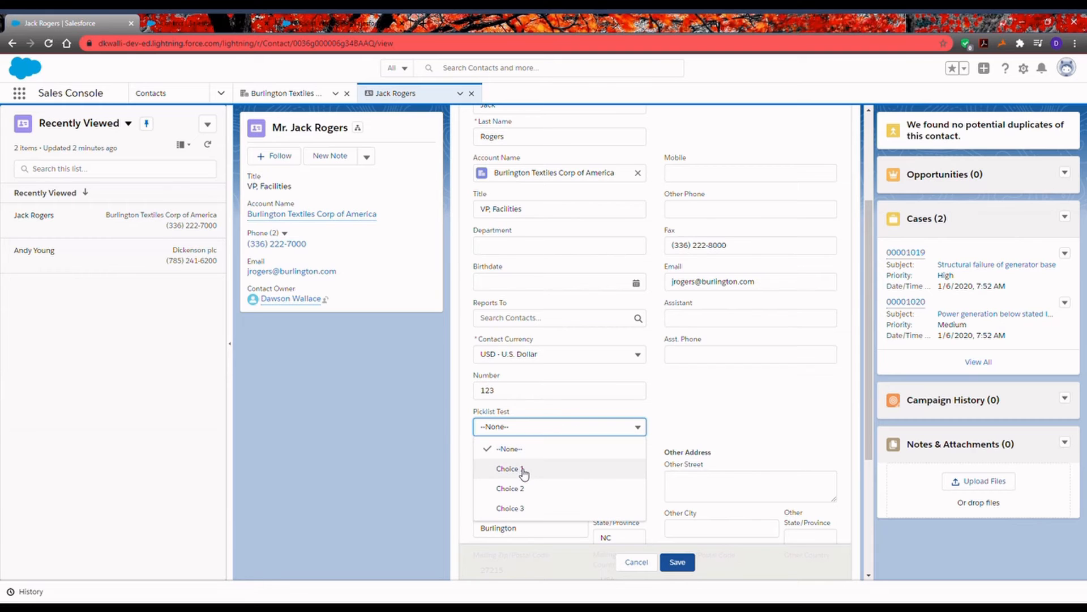
click(525, 492)
click(677, 562)
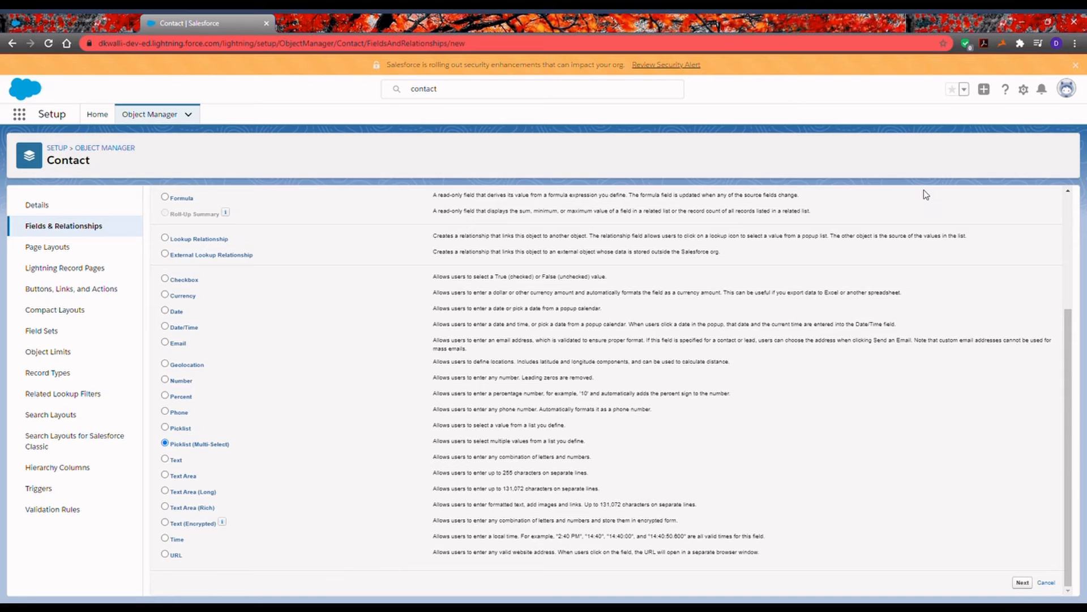
Open the details of a new Picklist (Multi-Select) field on Contact, review its value settings, and return to the contact record.
click(1022, 582)
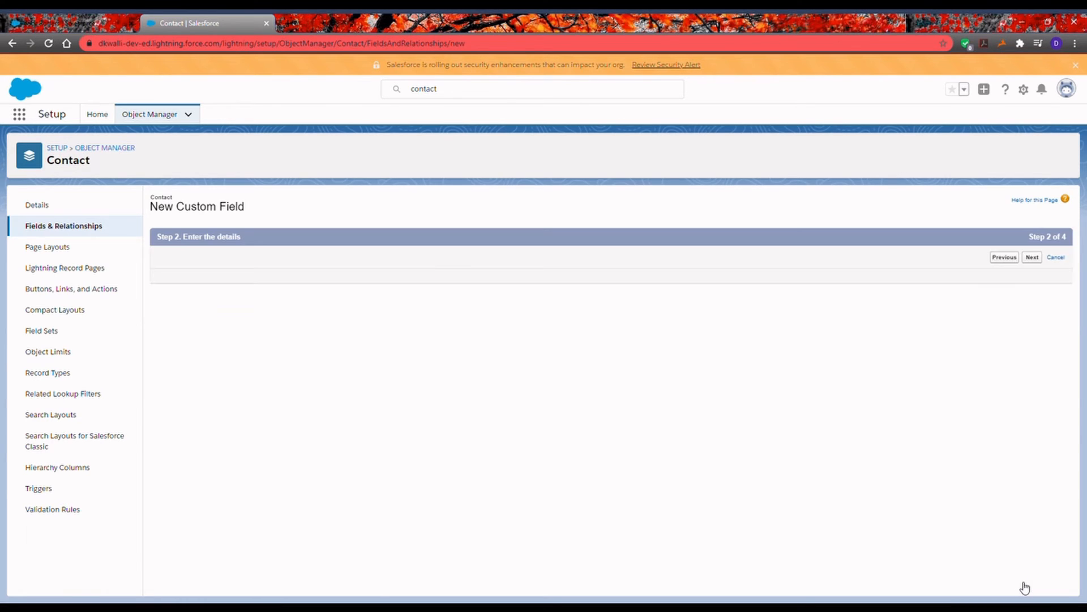
click(690, 333)
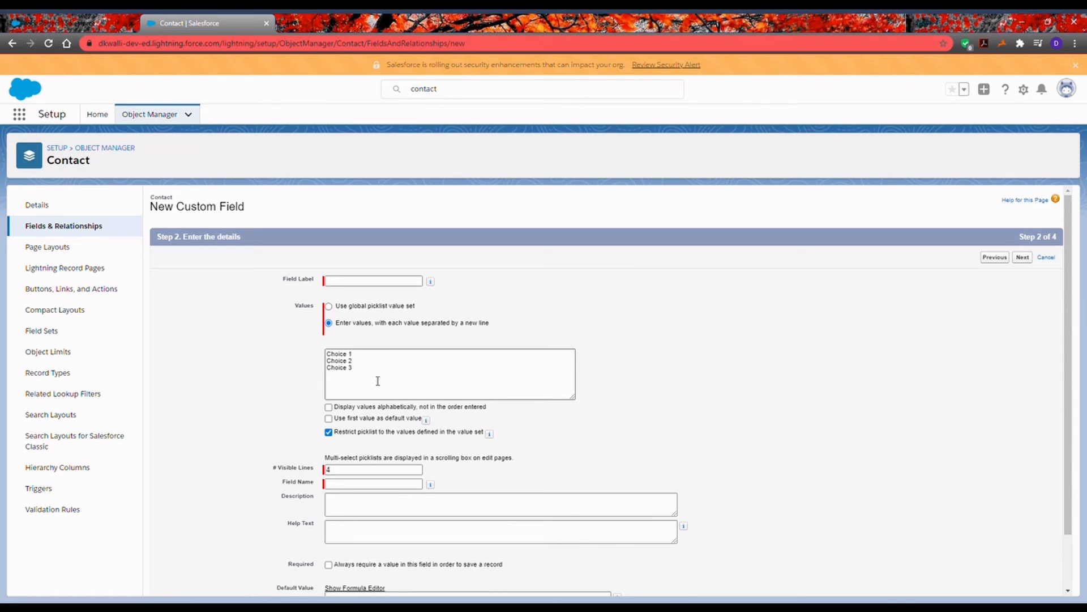
click(62, 18)
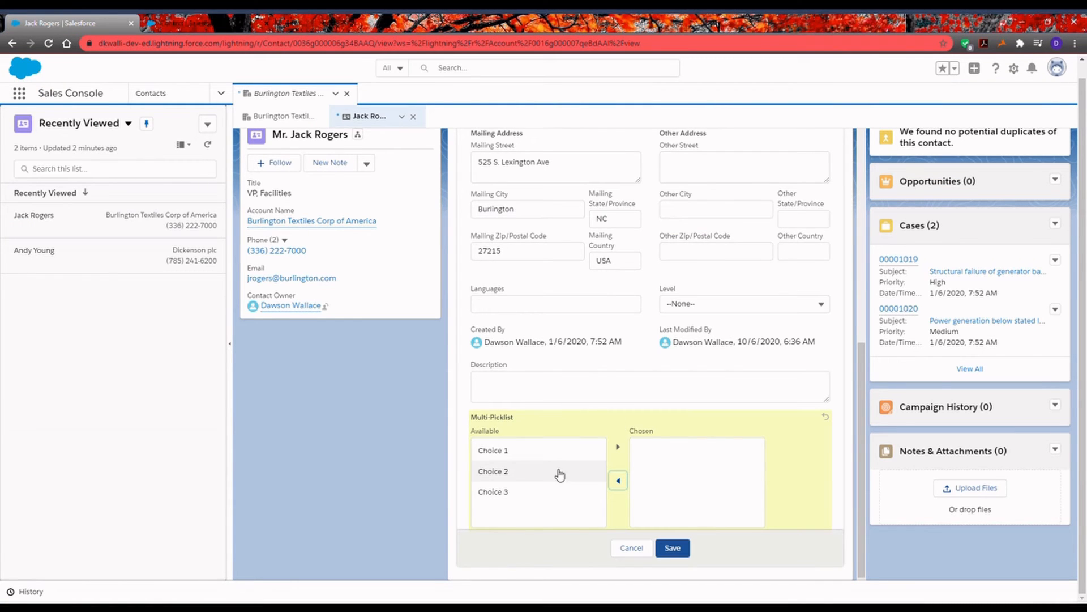
Move Choice 1 and Choice 2 to the chosen values of Multi-Picklist and save the contact record.
click(493, 451)
click(618, 447)
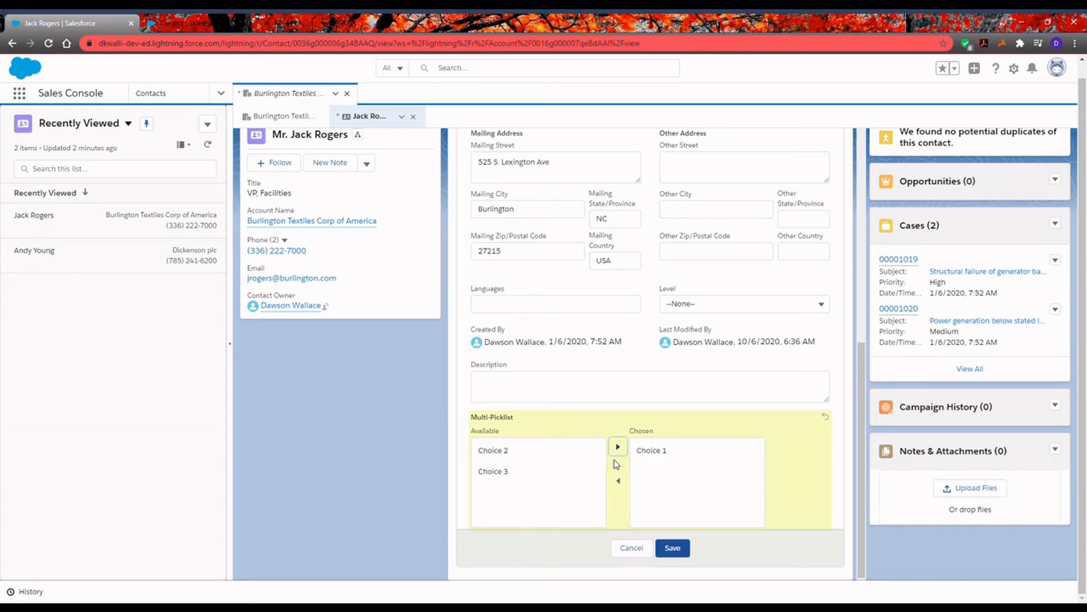
click(542, 457)
click(618, 447)
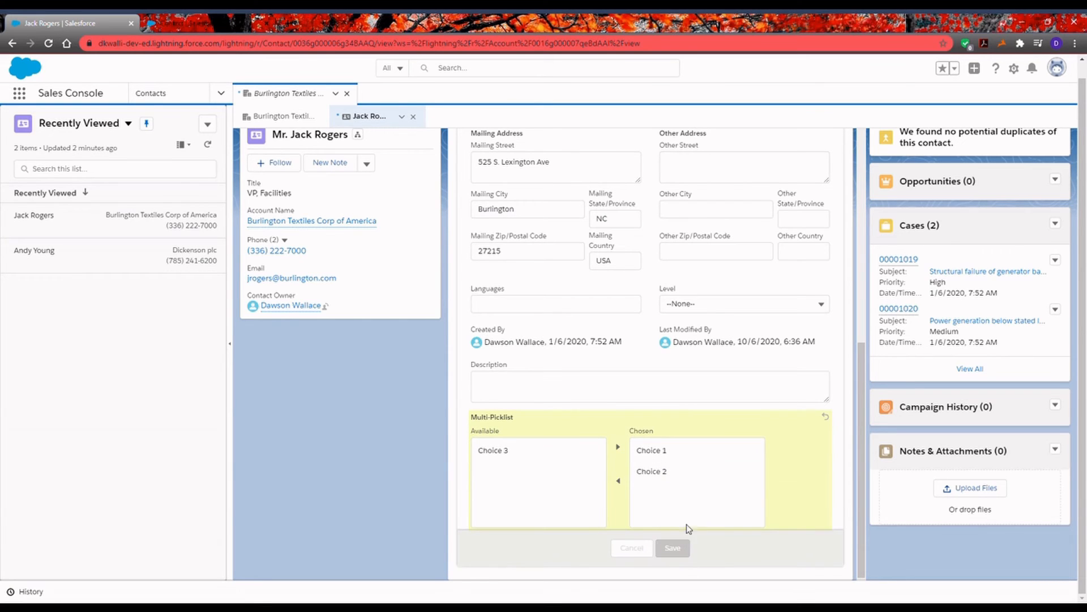
Save the contact's Multi-Picklist choices, then open the details of a new Text field on Contact and examine its Length setting.
click(674, 547)
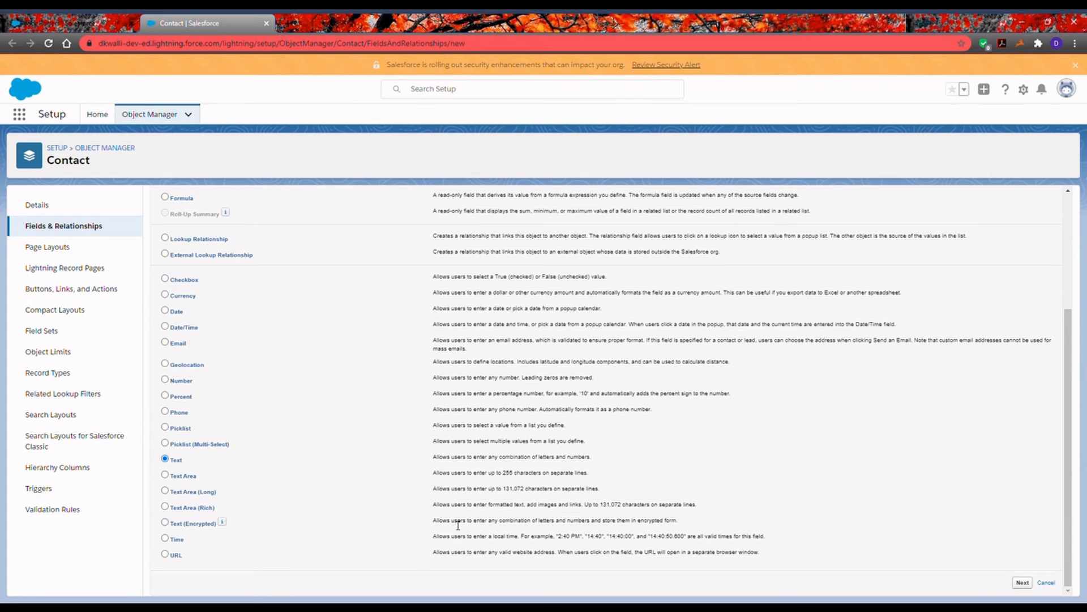
click(1022, 582)
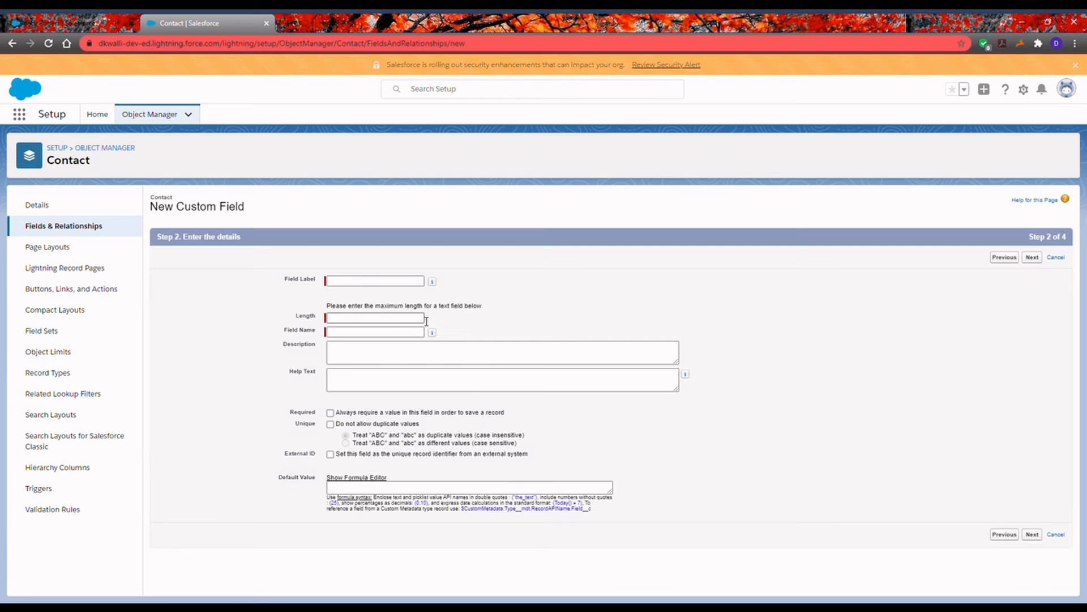
click(393, 322)
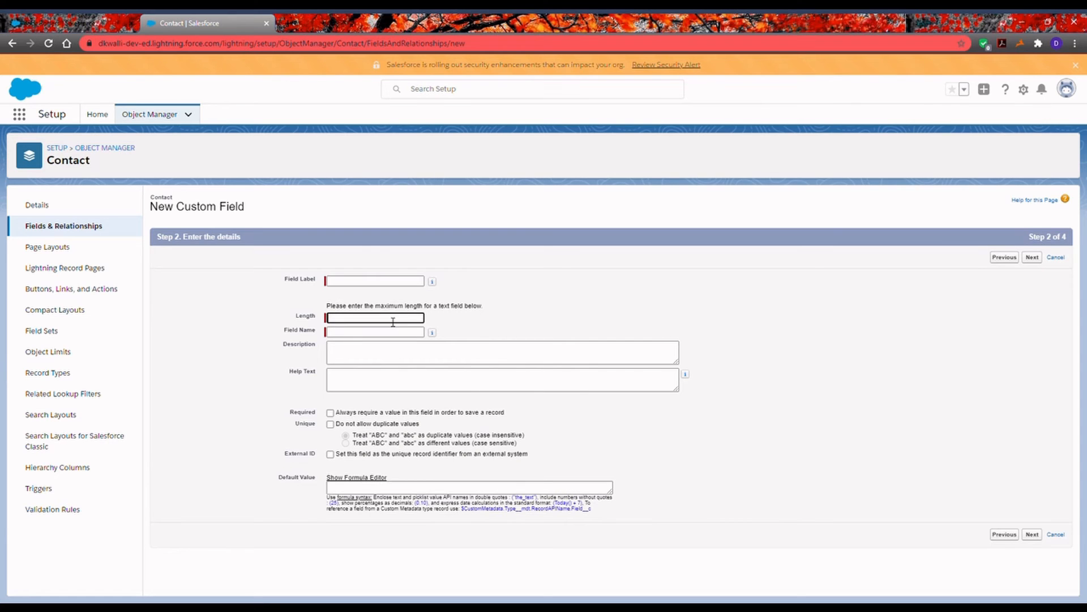
click(485, 318)
click(63, 19)
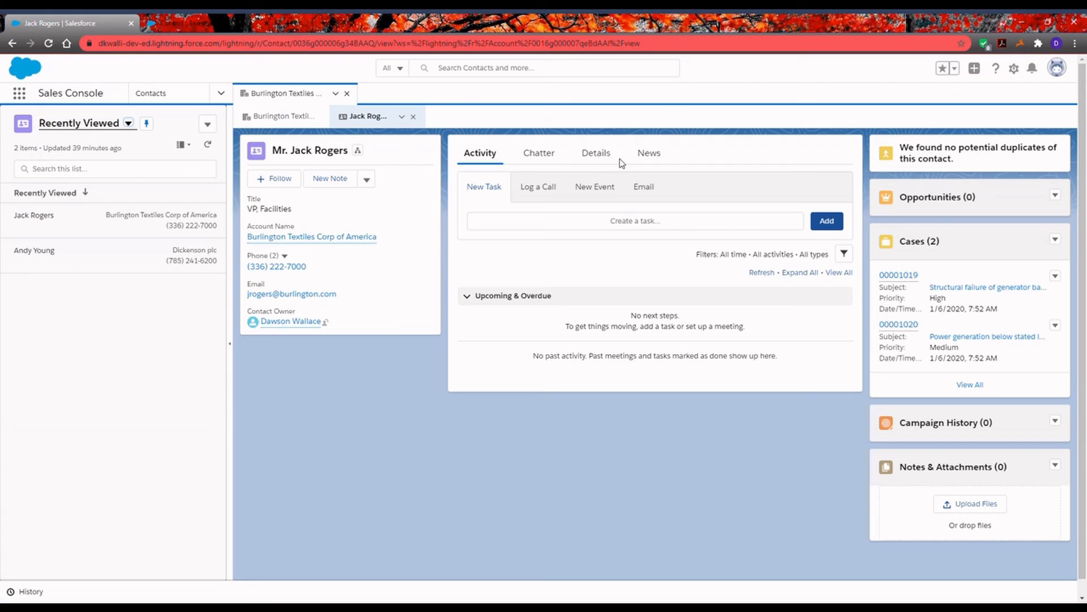
Edit the contact record's details, entering wda as the Assistant and dsad in Text Area.
click(592, 153)
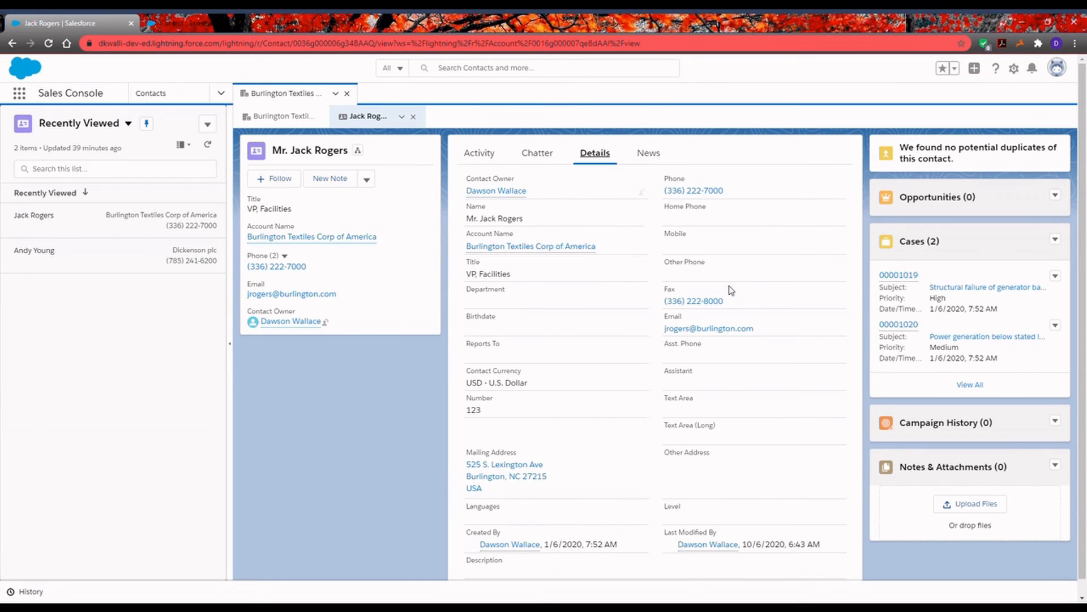
click(840, 381)
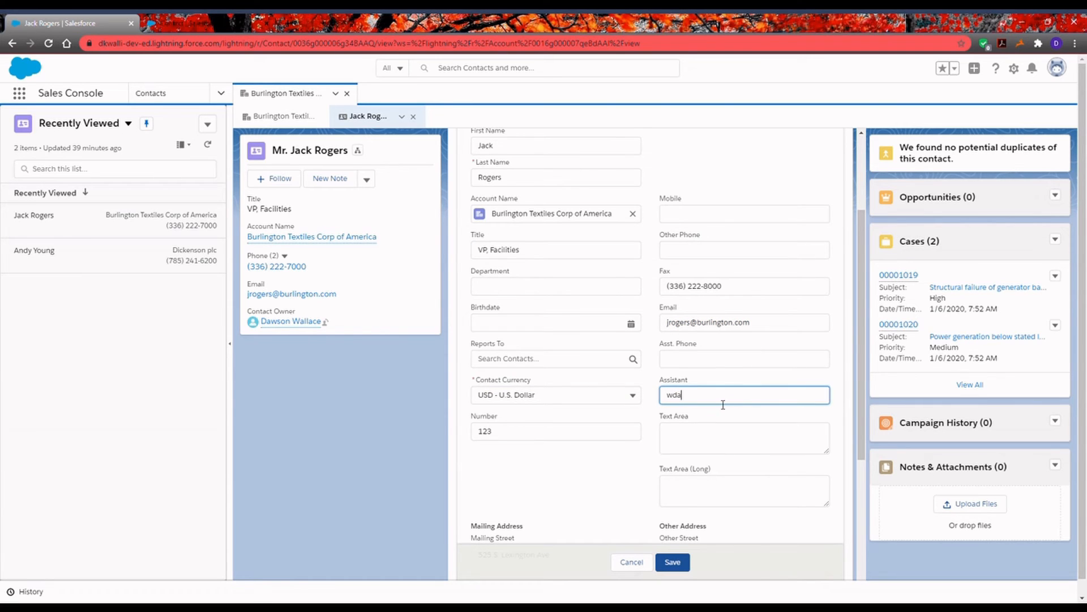
click(717, 438)
text(ds)
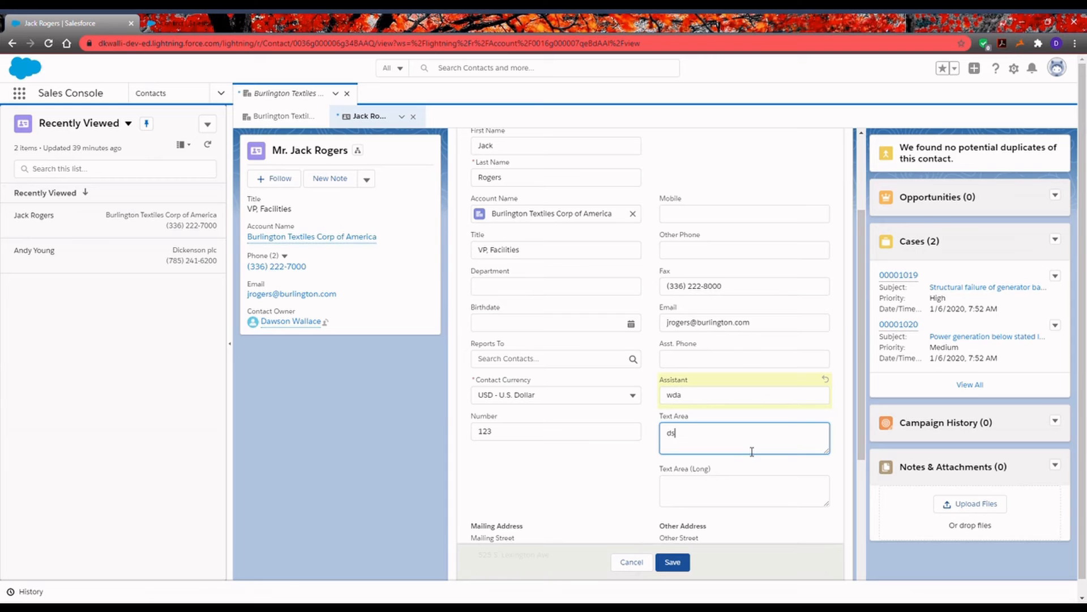
text(ad)
Enlarge the Text Area and Text Area (Long) entry boxes vertically on the contact record.
scroll(806, 459, down, 1)
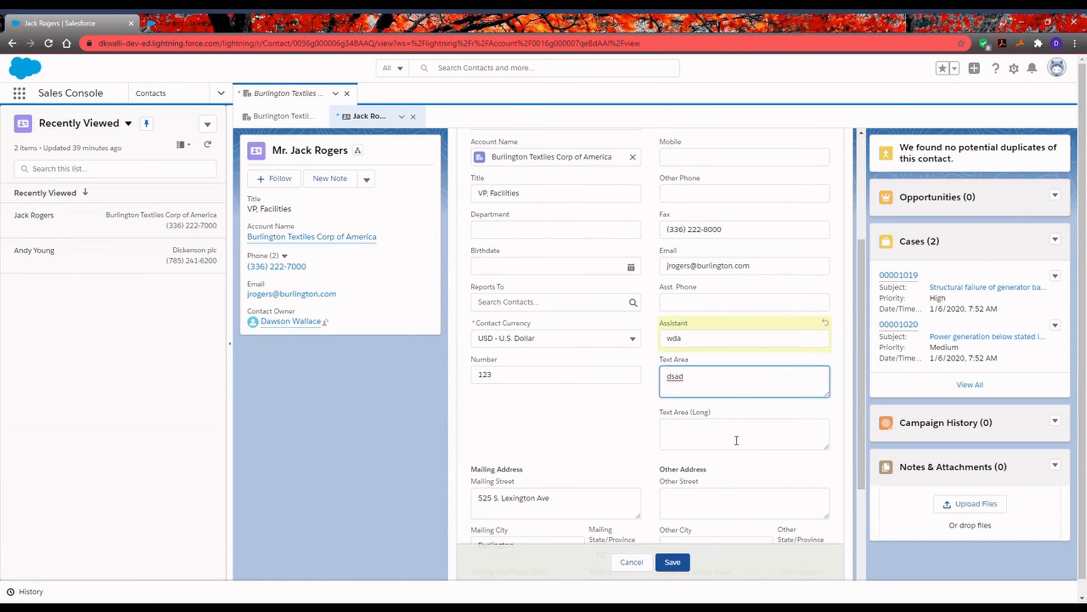
click(737, 440)
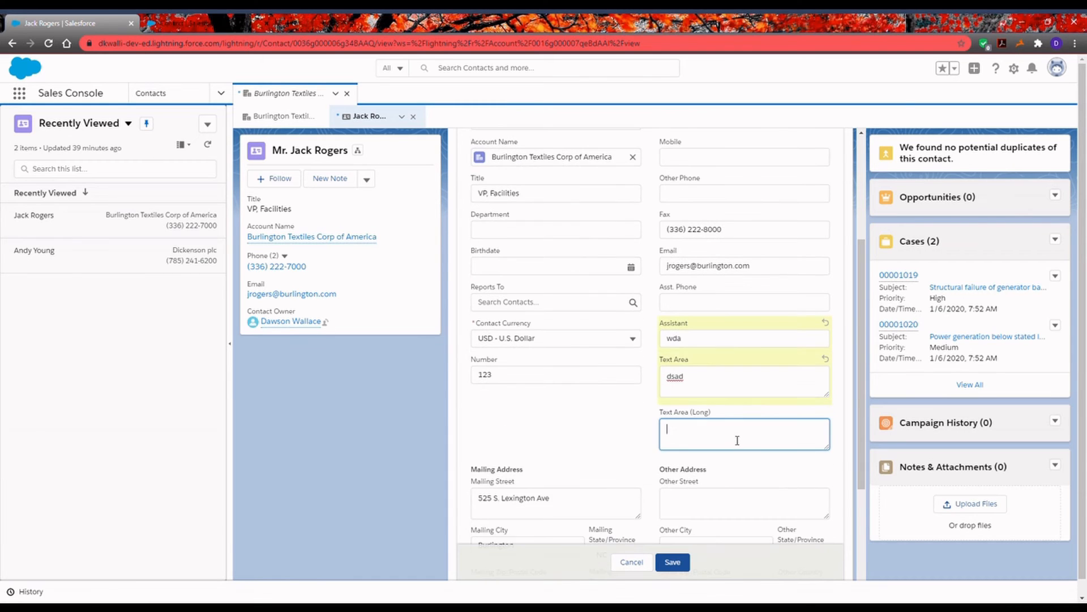
click(788, 381)
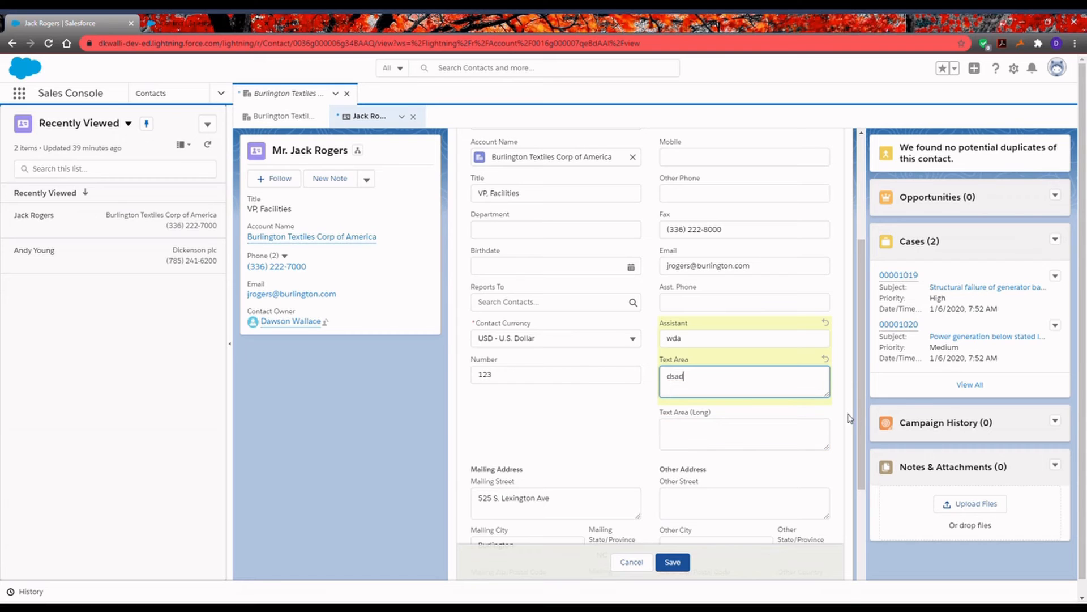
drag(828, 400, 828, 425)
drag(828, 492, 828, 530)
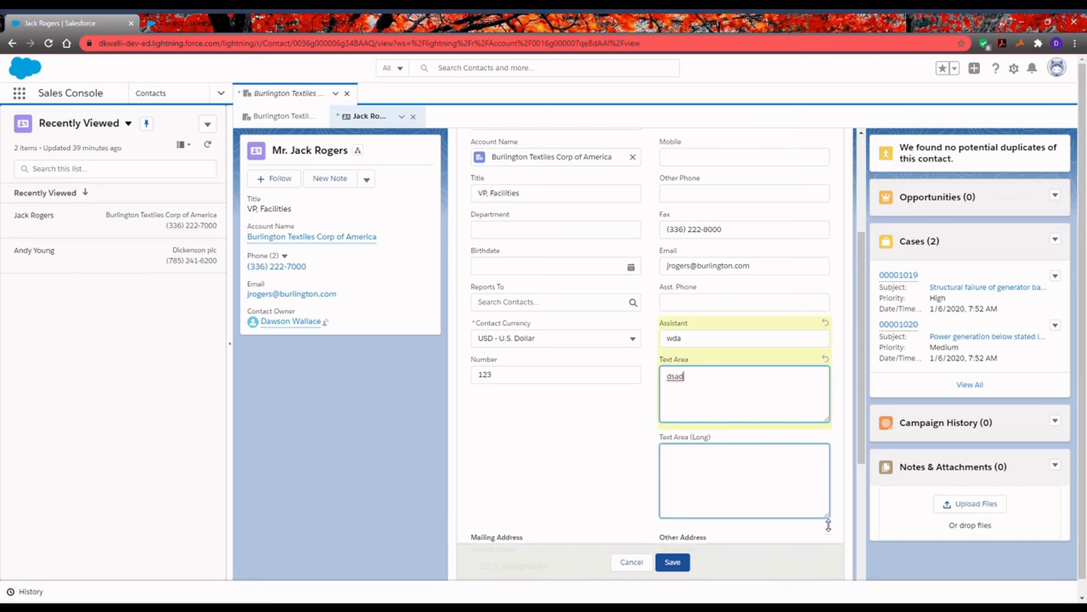
scroll(755, 482, down, 4)
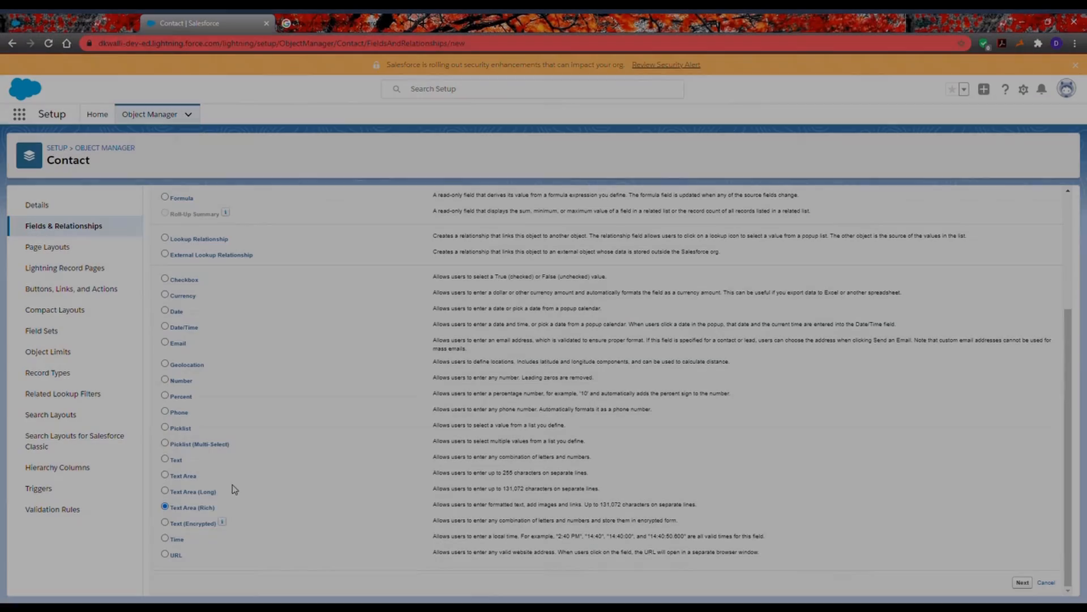
Open the details of a new Text Area (Rich) field on Contact to examine its length and visible lines settings.
mouse_move(224, 524)
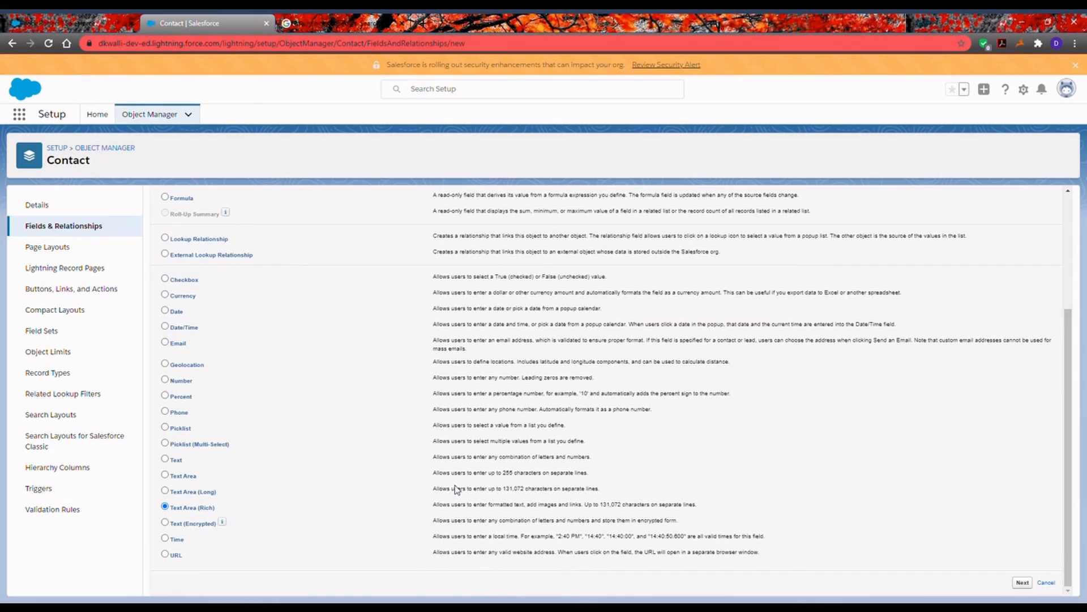
scroll(735, 430, up, 5)
click(1031, 253)
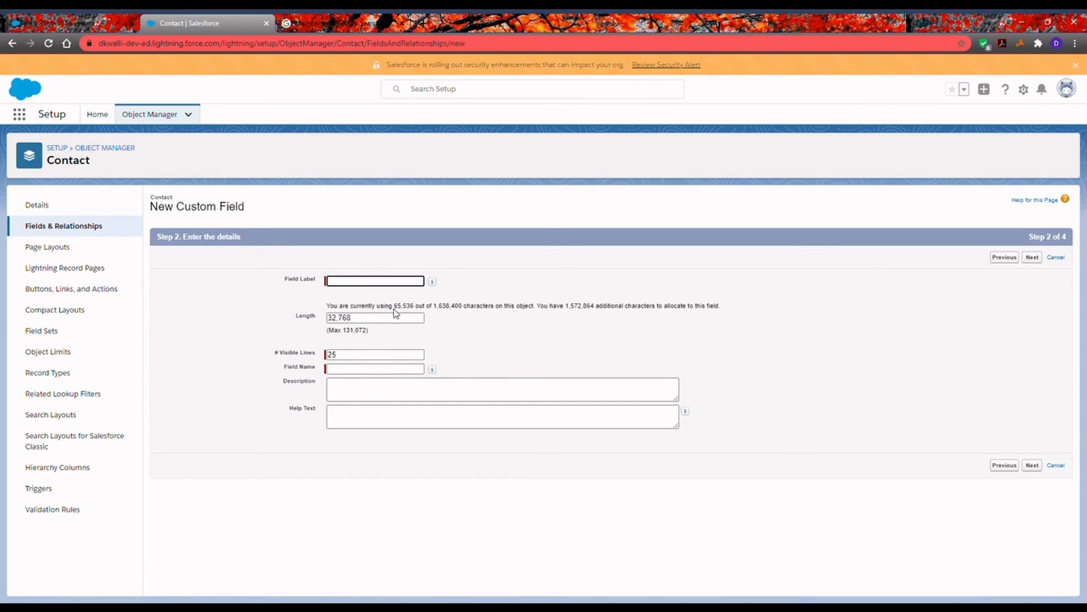
Paste the copied content below Sample Text in the contact record's Rich Text field and save the record.
click(40, 20)
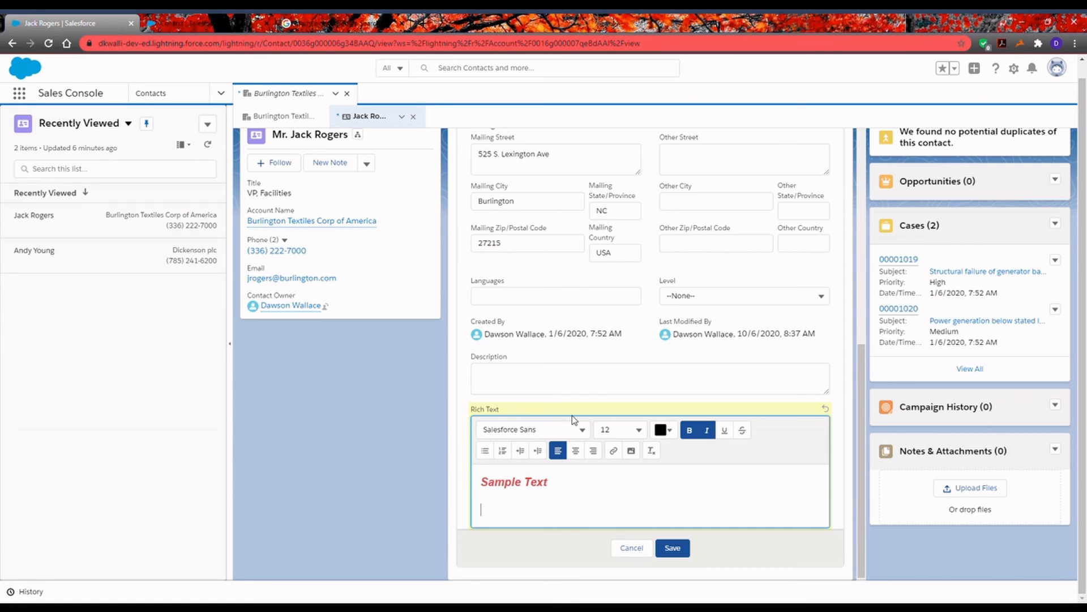
key(ctrl+v)
click(679, 562)
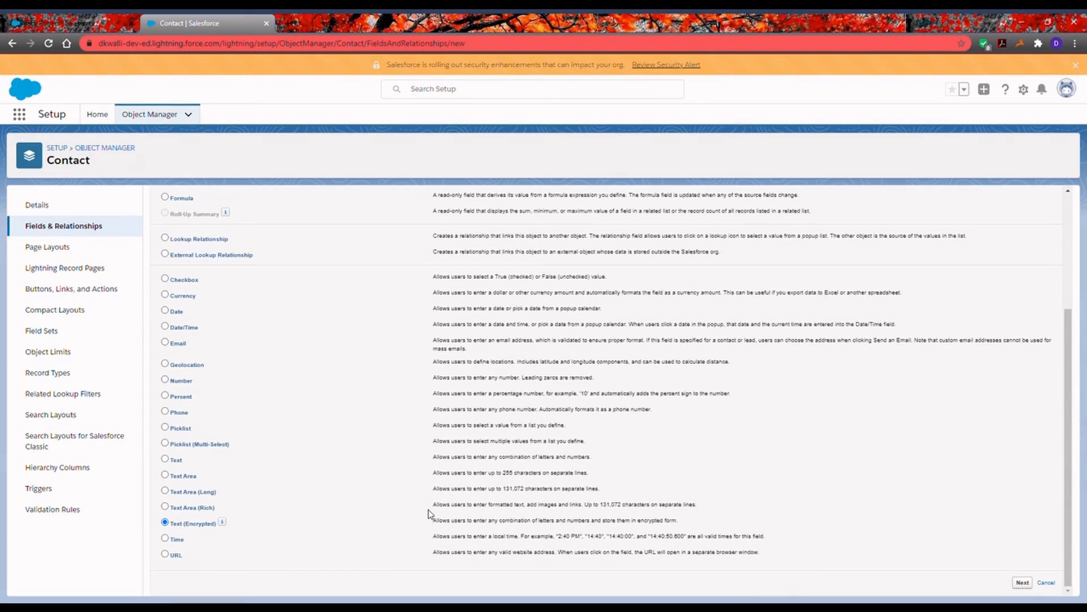
Open the details of a new Text (Encrypted) field on Contact and set its mask type to Last Four Characters Clear.
click(1023, 582)
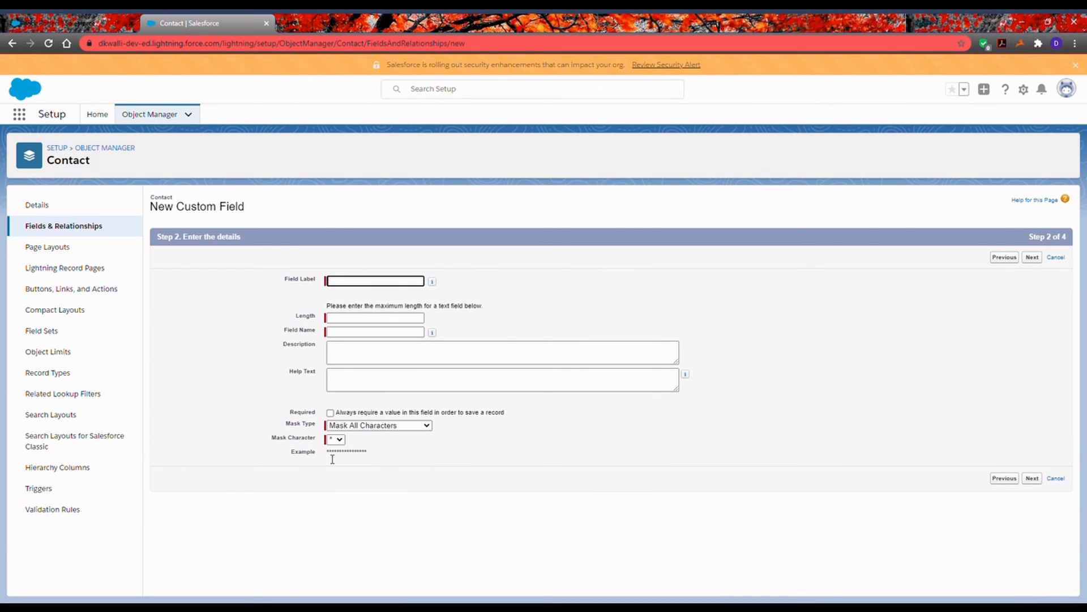
drag(327, 453, 378, 459)
click(376, 460)
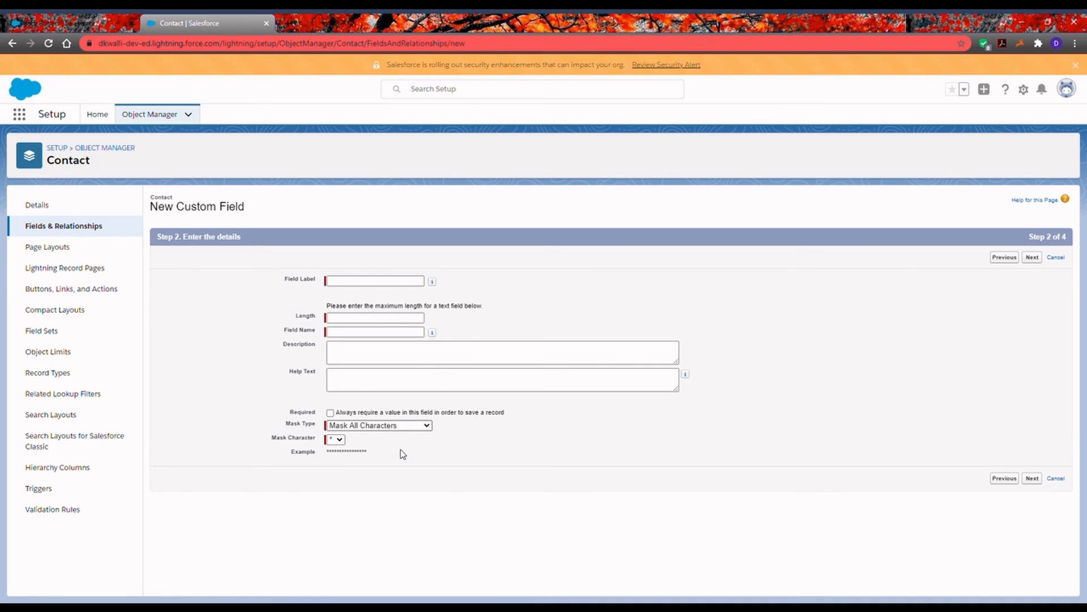
click(371, 458)
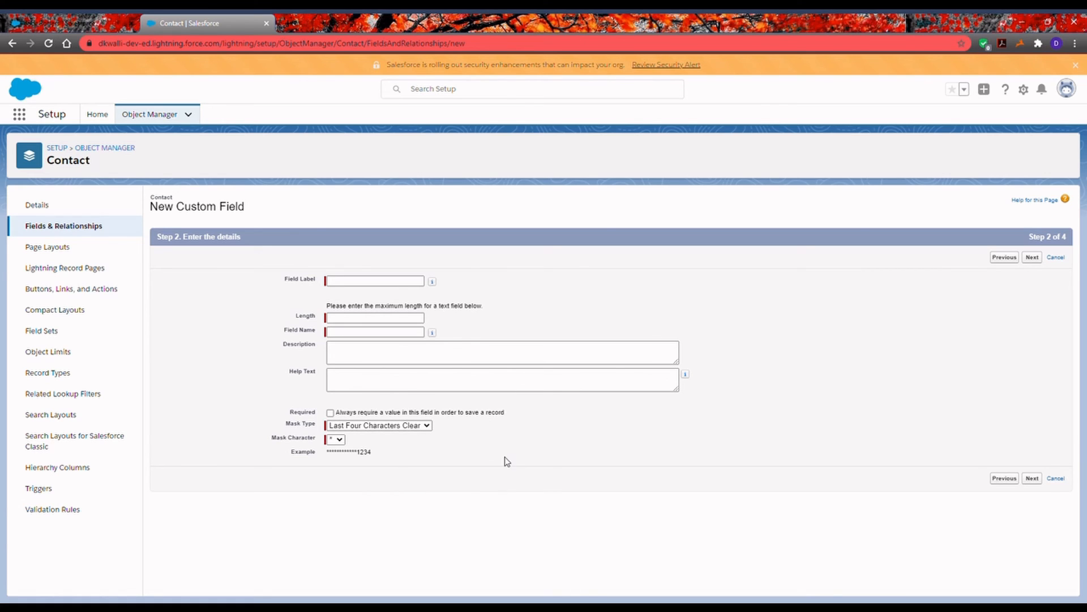
click(57, 19)
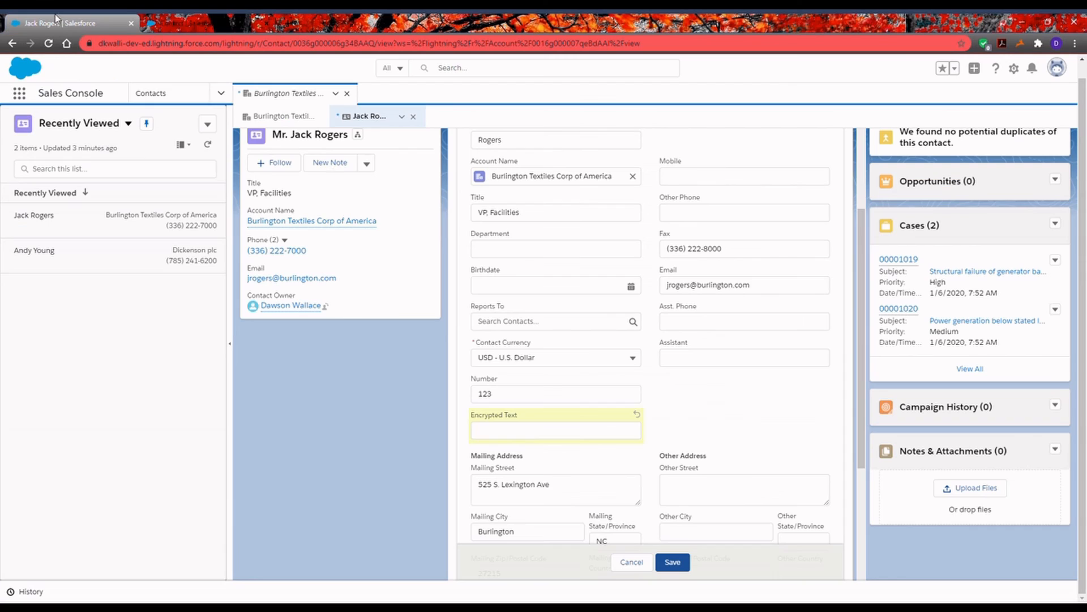
click(580, 439)
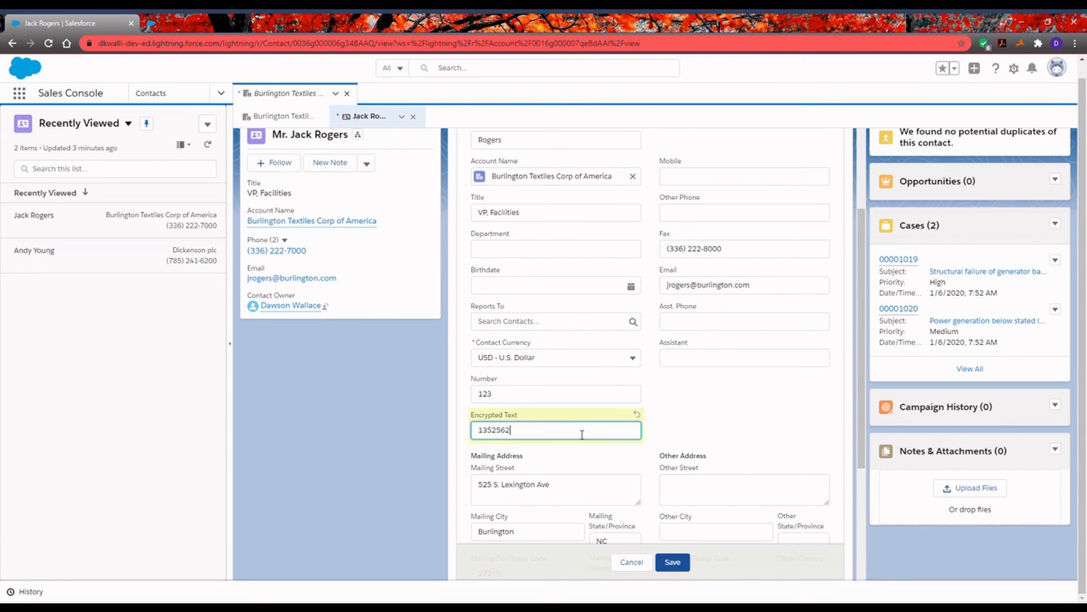
click(674, 562)
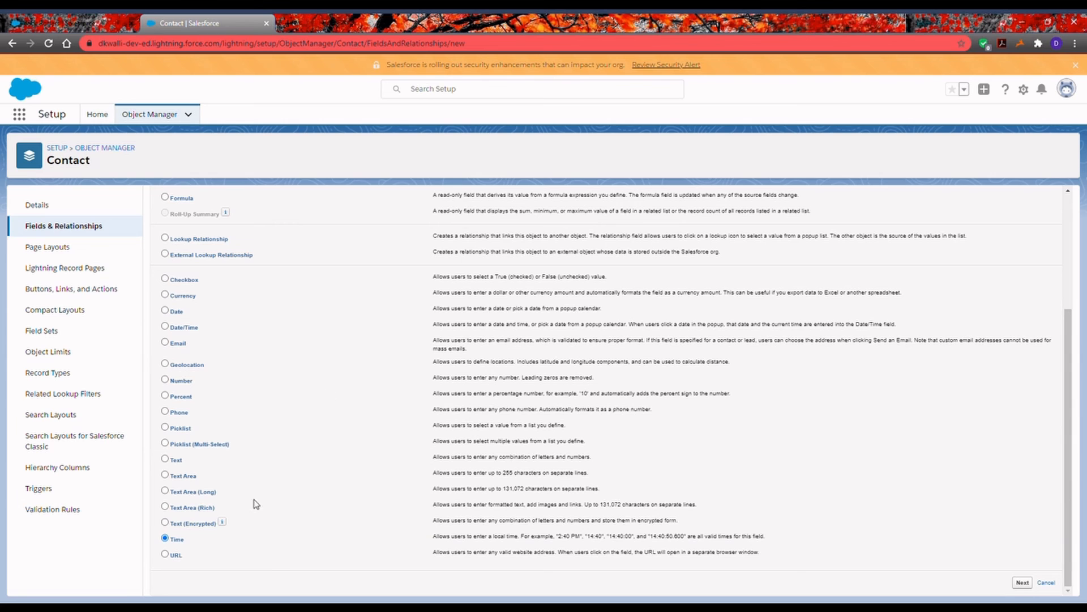
Open the details of a new Time field on Contact, and browse the Time field's choices on the contact record.
click(1022, 582)
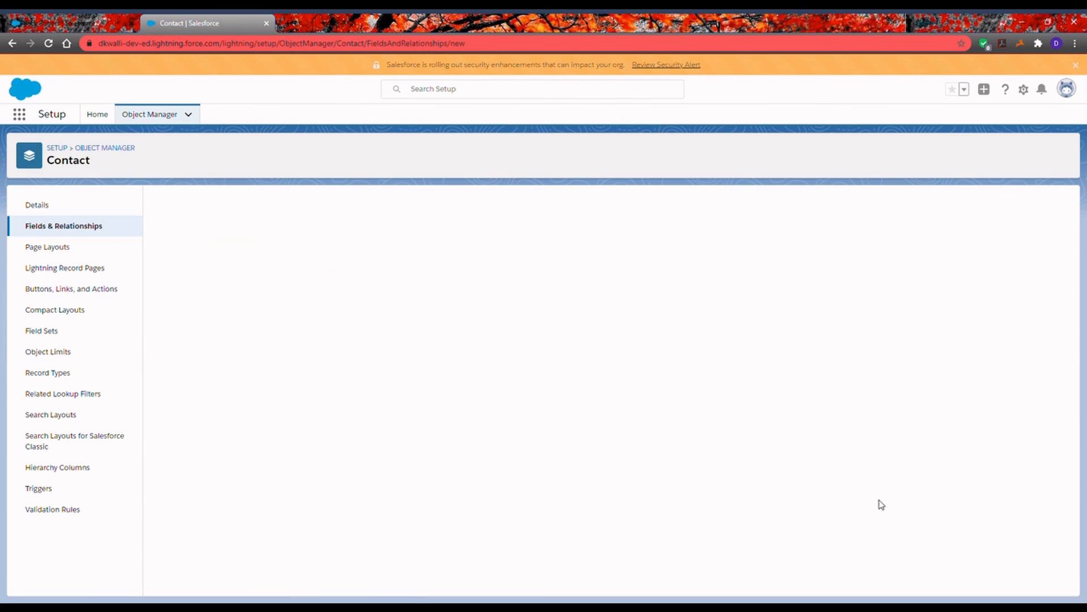
click(58, 20)
click(586, 394)
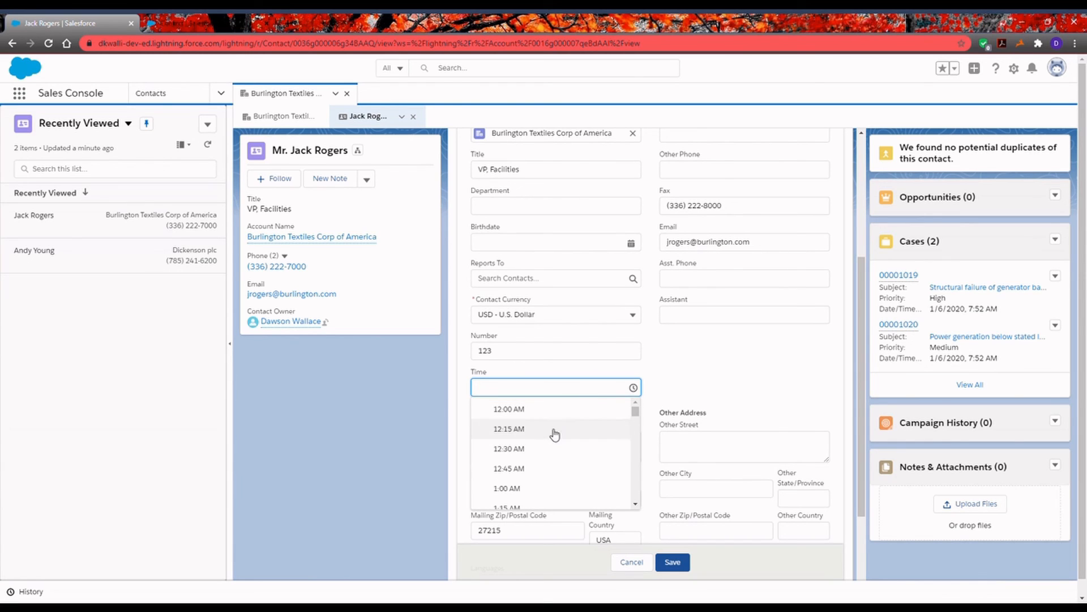
scroll(554, 455, down, 1)
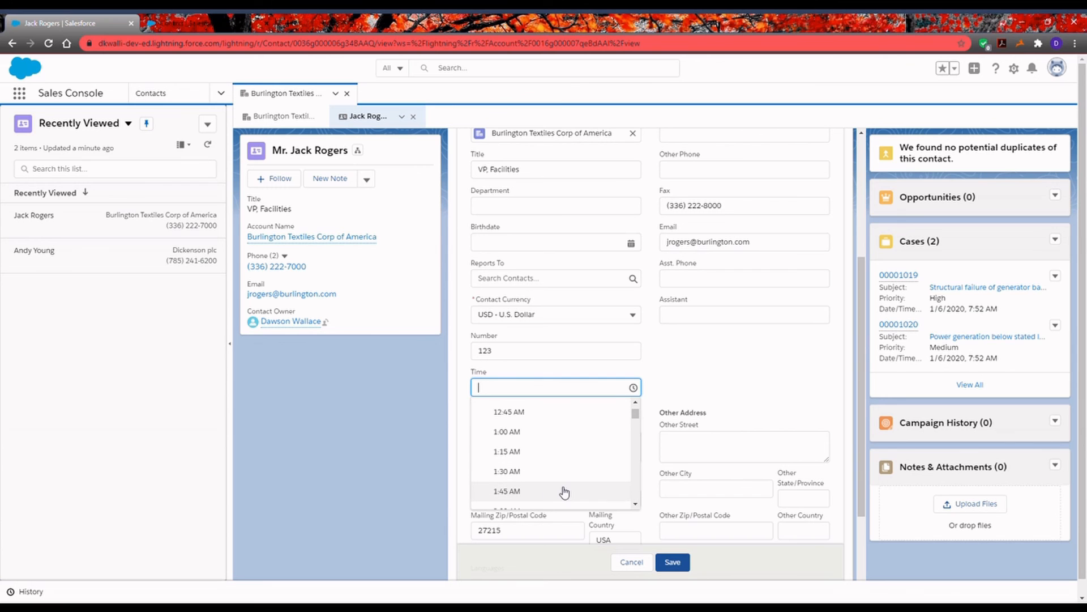